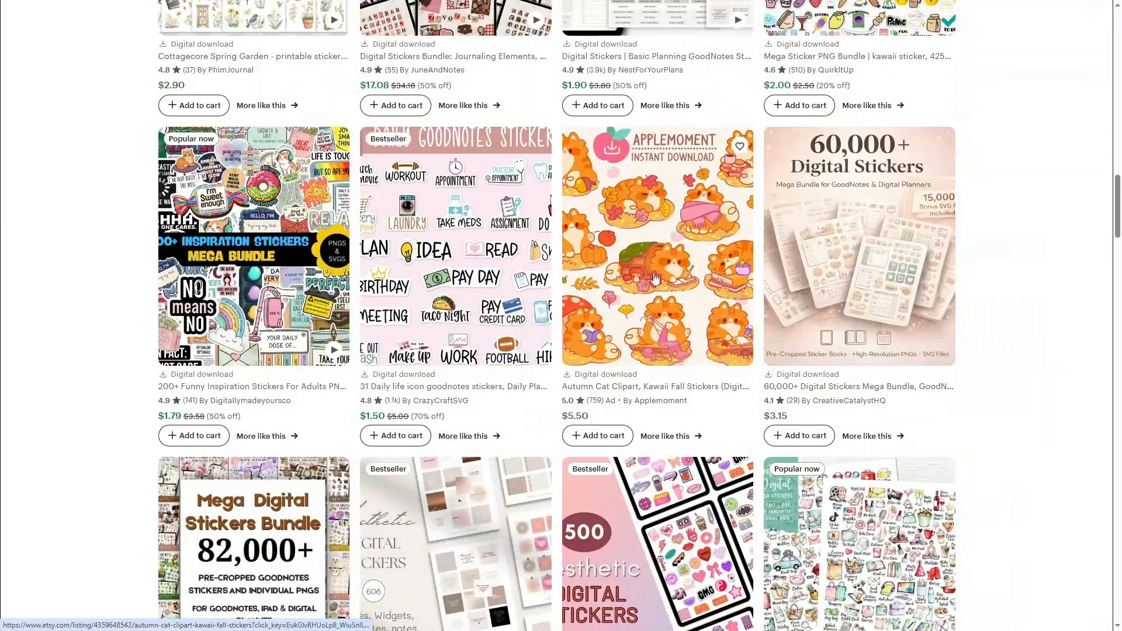
Browse the digital sticker bundle listings on Etsy.
scroll(558, 349, down, 10)
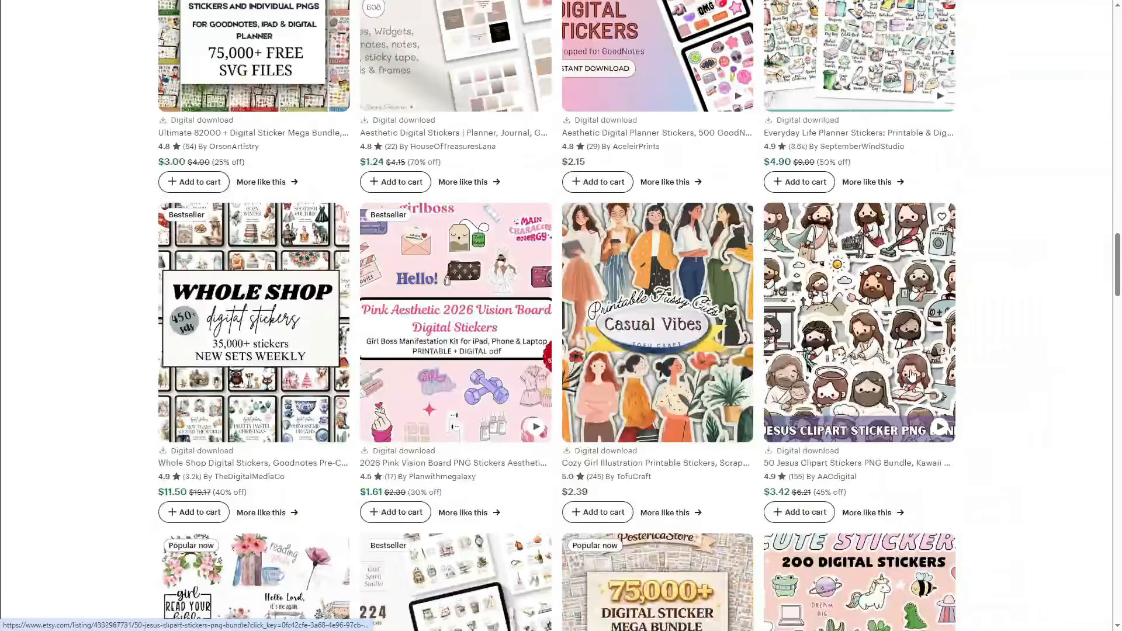
scroll(258, 397, down, 5)
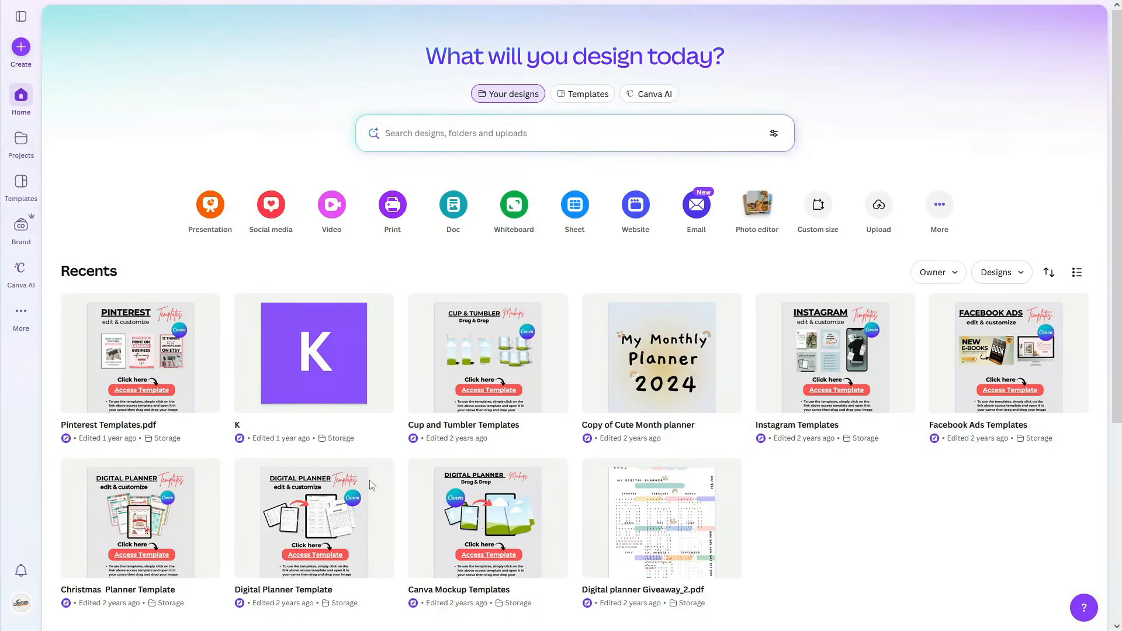
Create a new Canva design with a custom size of 3000 × 3000 px.
click(20, 47)
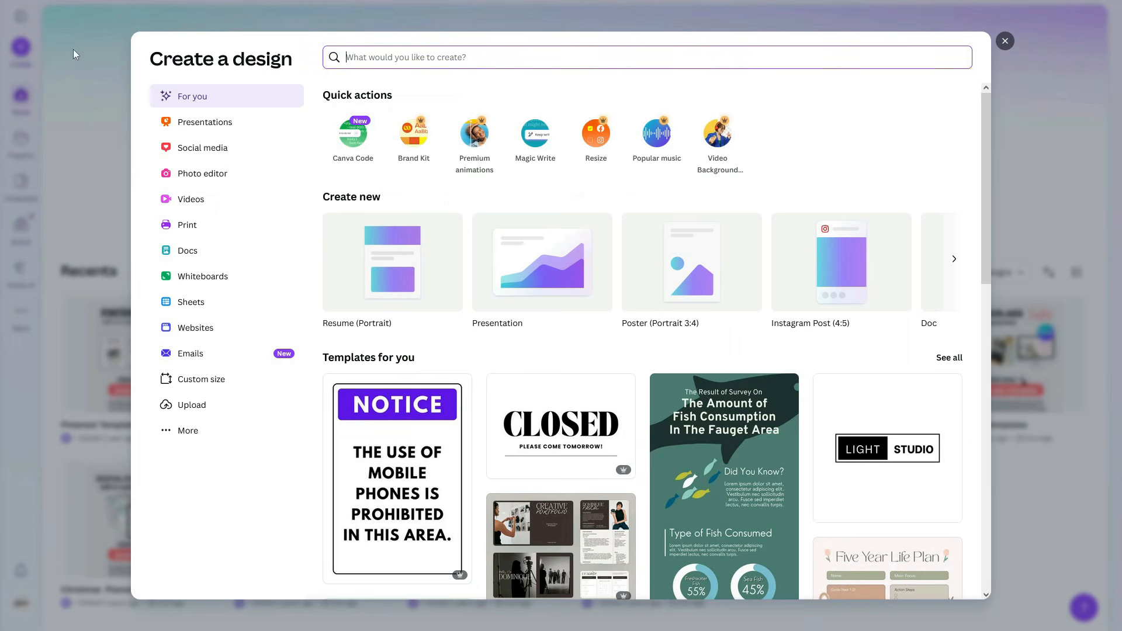
click(211, 381)
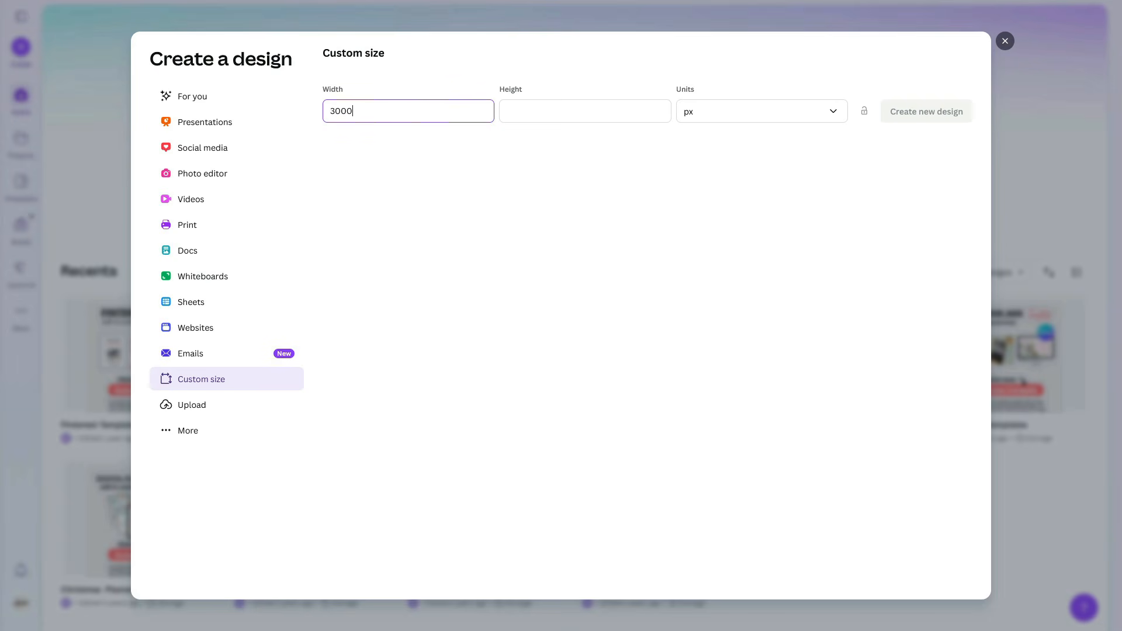
click(587, 111)
text(3000)
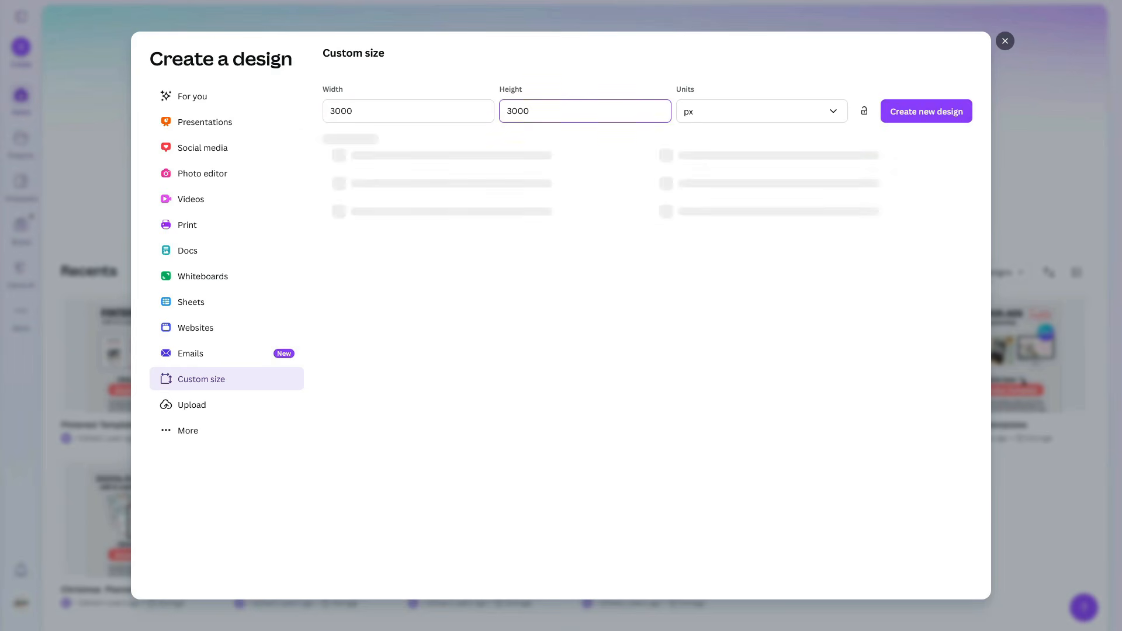
click(925, 120)
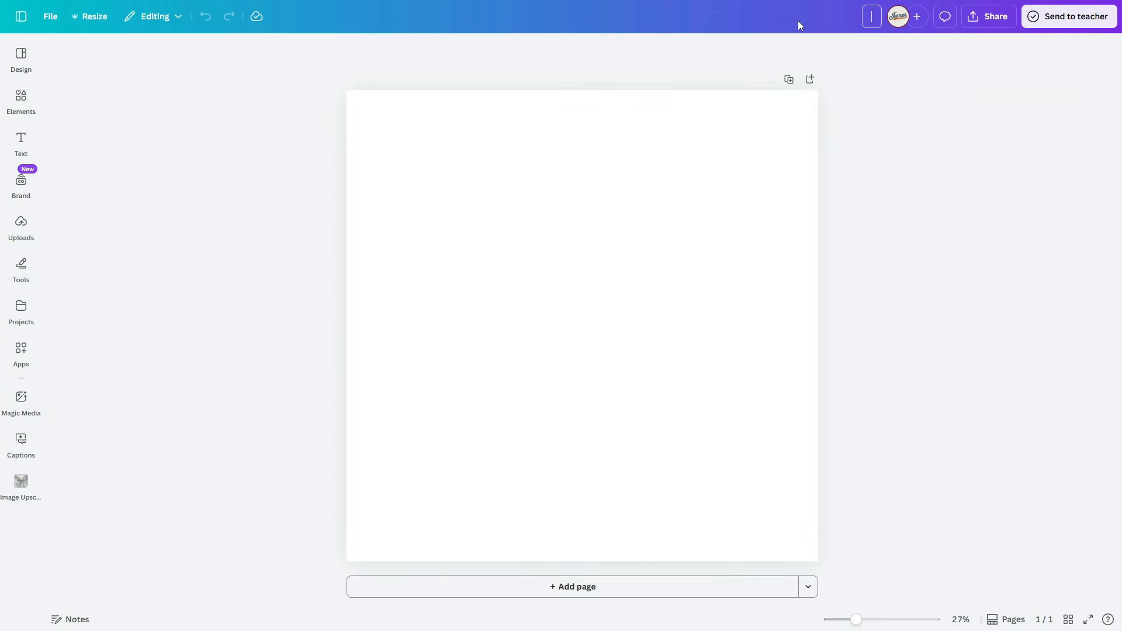
Name the design "Digital Stickers for Valentine's day".
text(Digital Stickers for Vale)
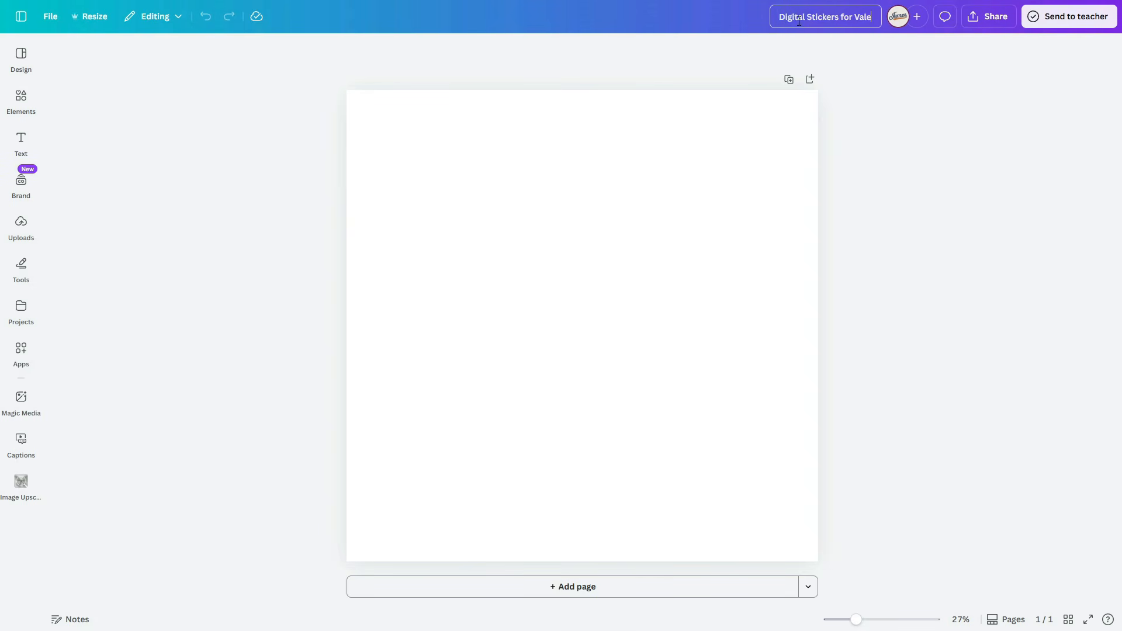
text(ntine's )
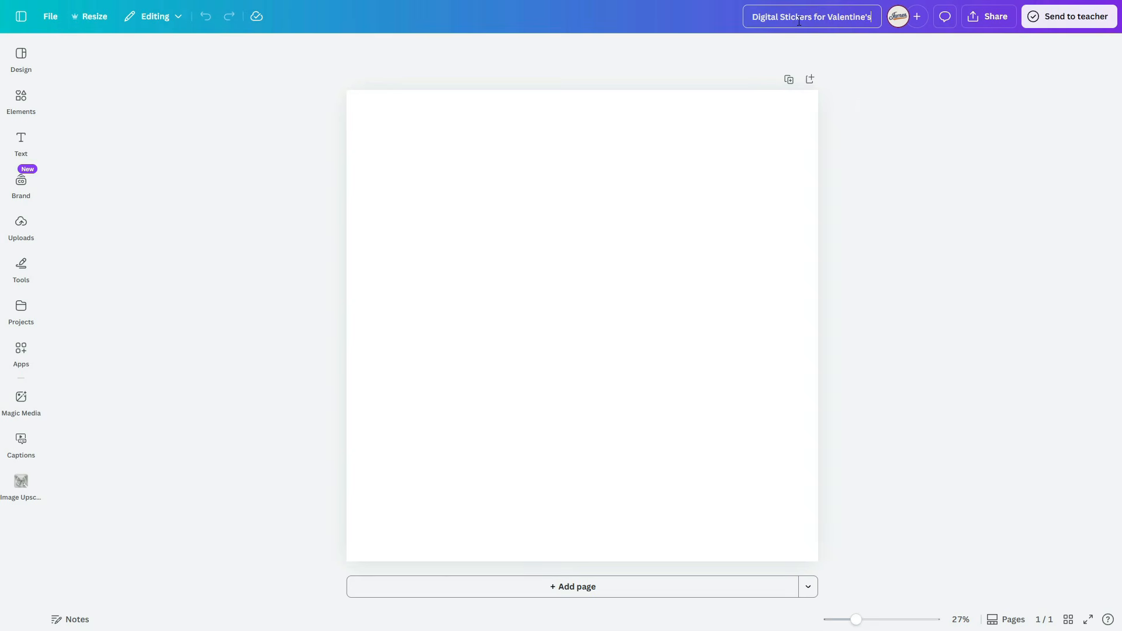
text(day)
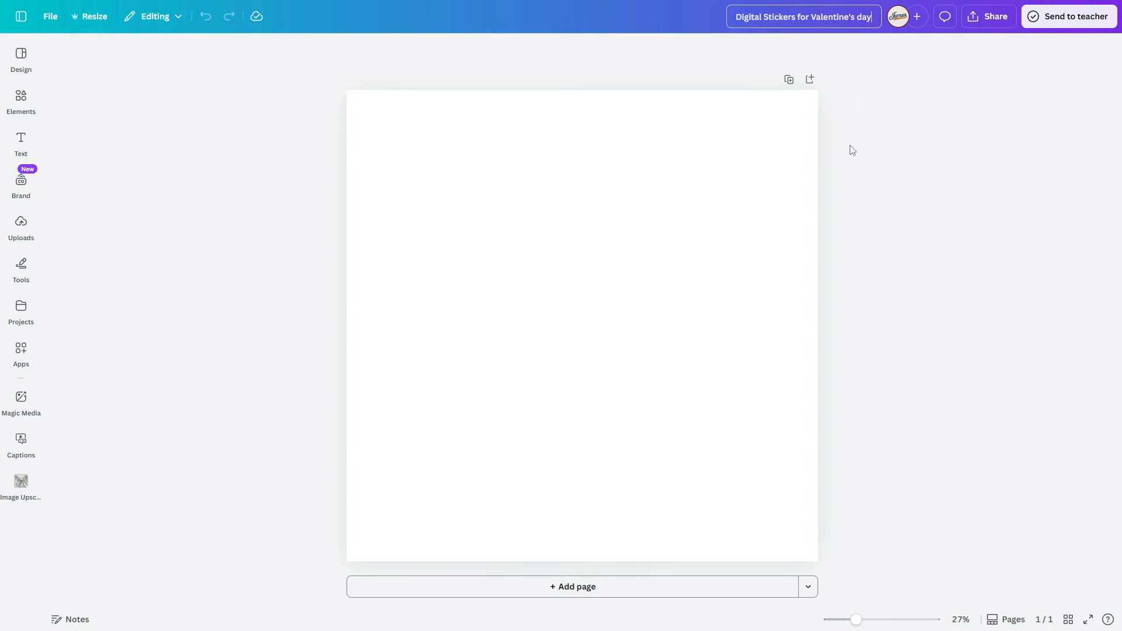
key(Return)
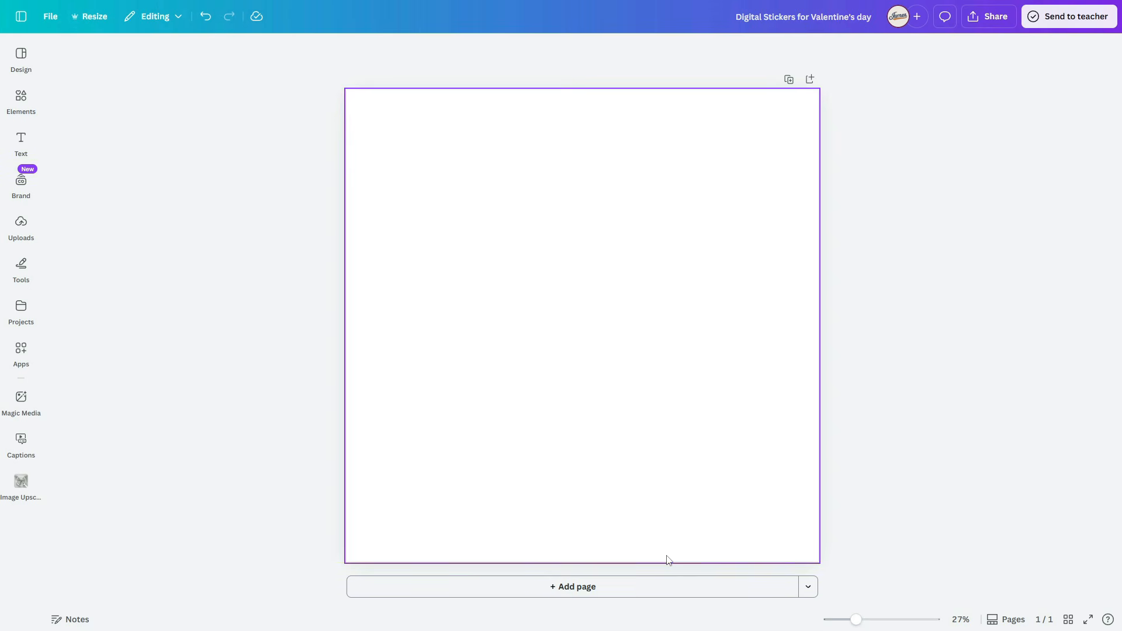
Search the Canva apps for "magic media" and open the Magic Media generator.
click(23, 400)
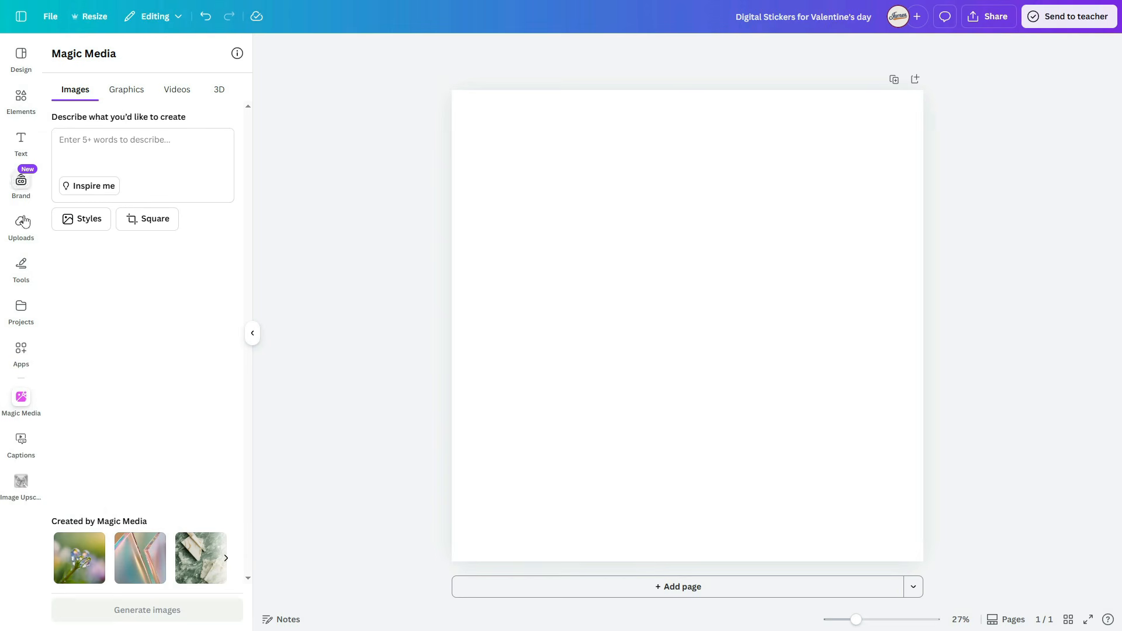
click(22, 351)
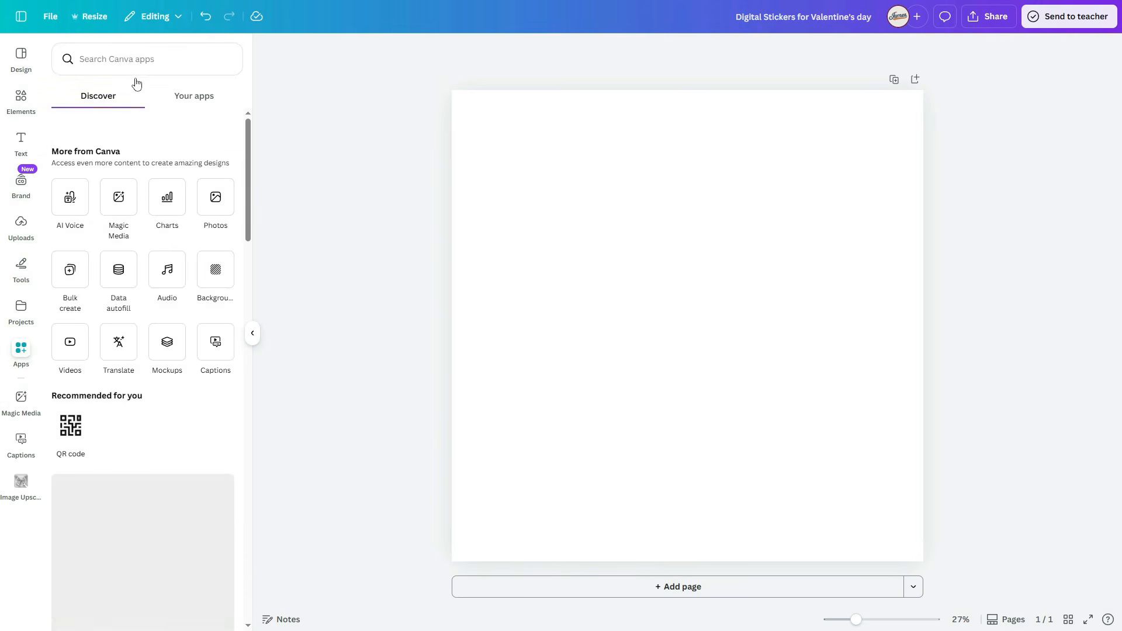
text(magic media)
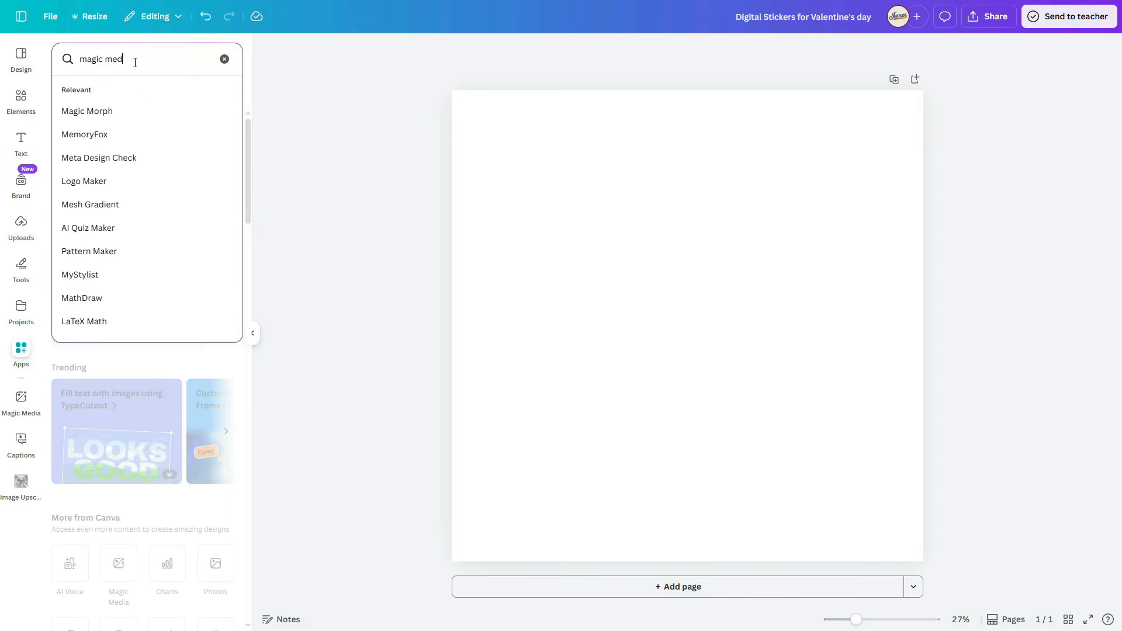
key(Return)
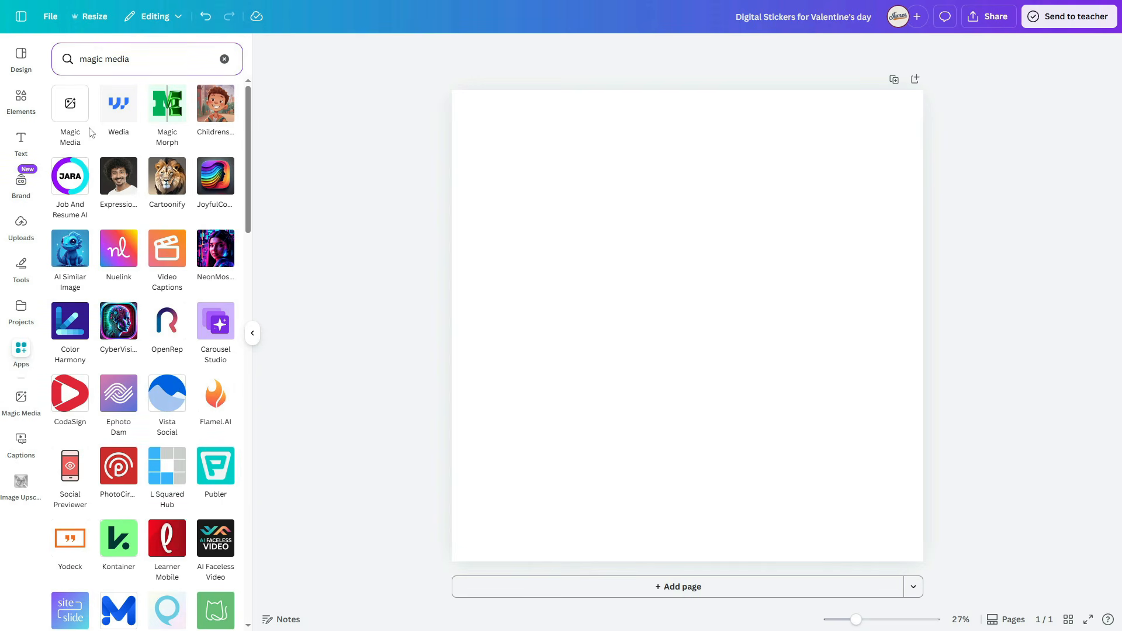
click(69, 112)
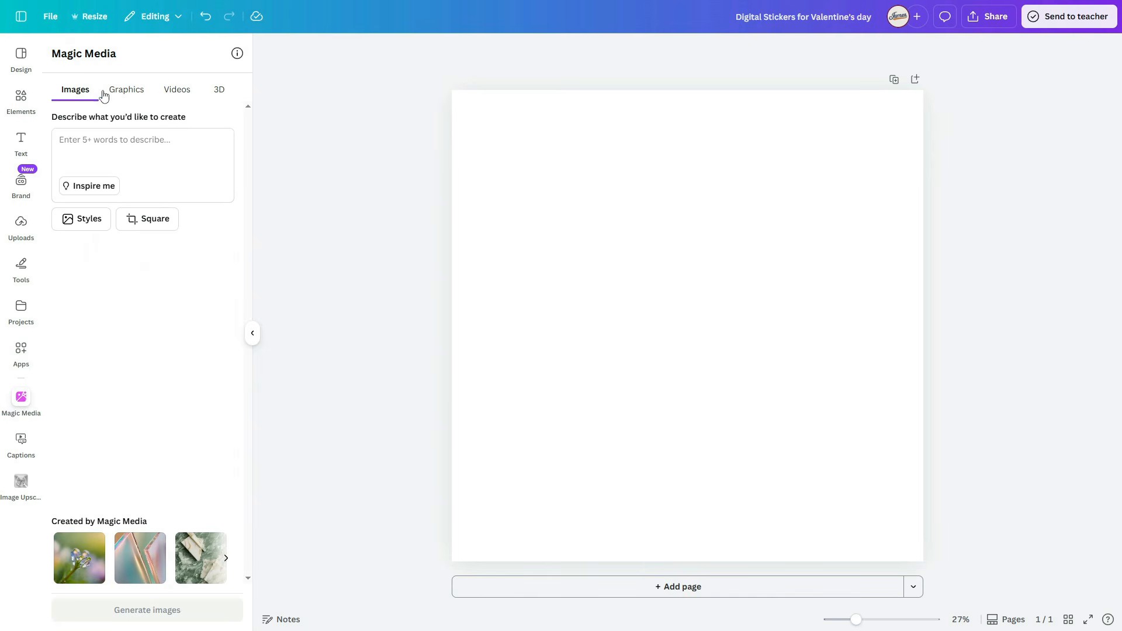
Examine Magic Media's graphics, videos and 3D generation modes and the range of styles offered for images.
click(134, 96)
click(176, 96)
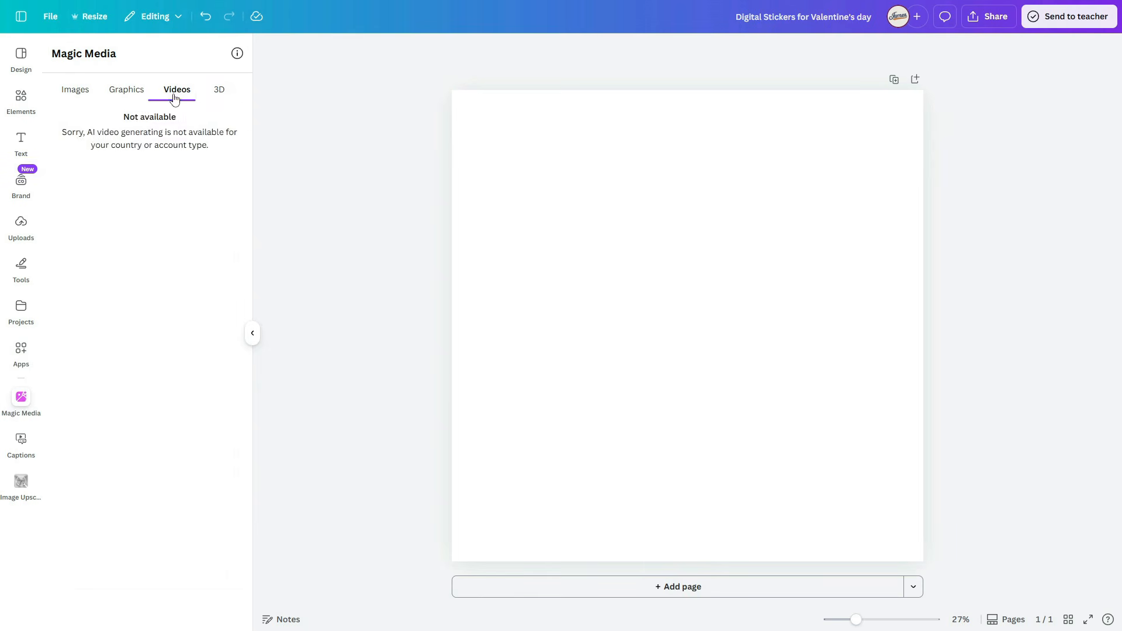
click(221, 98)
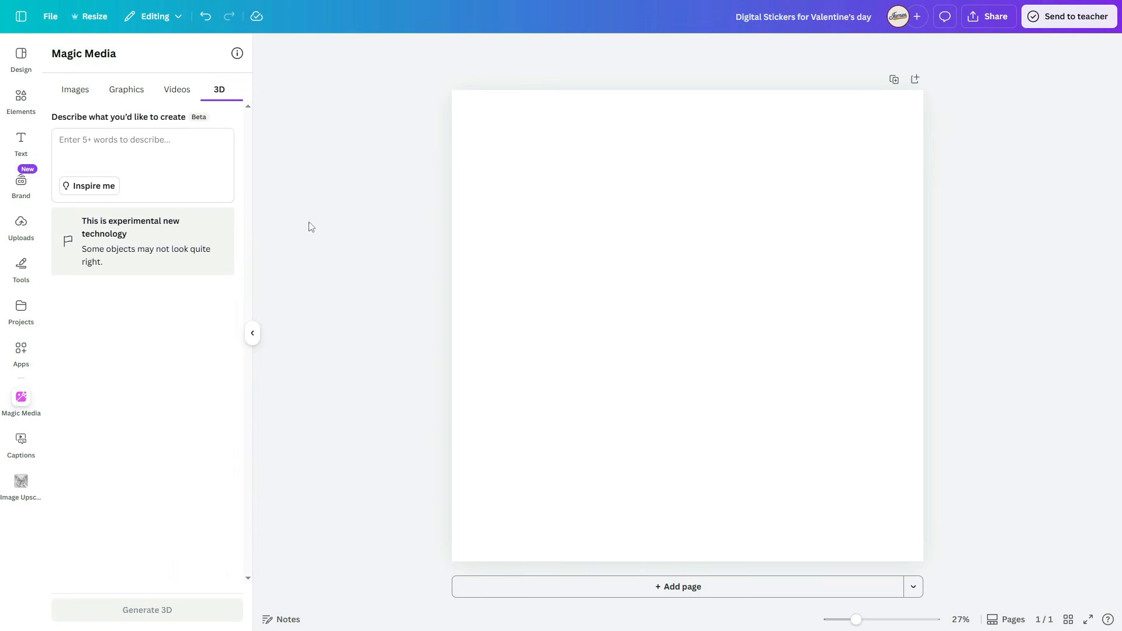
click(76, 92)
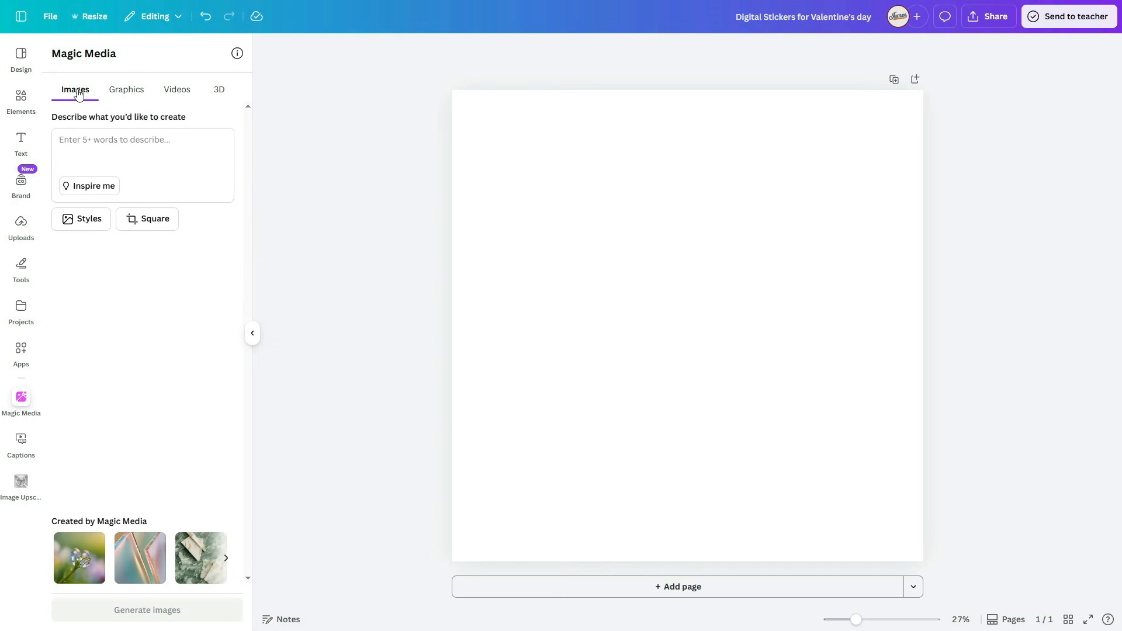
click(103, 227)
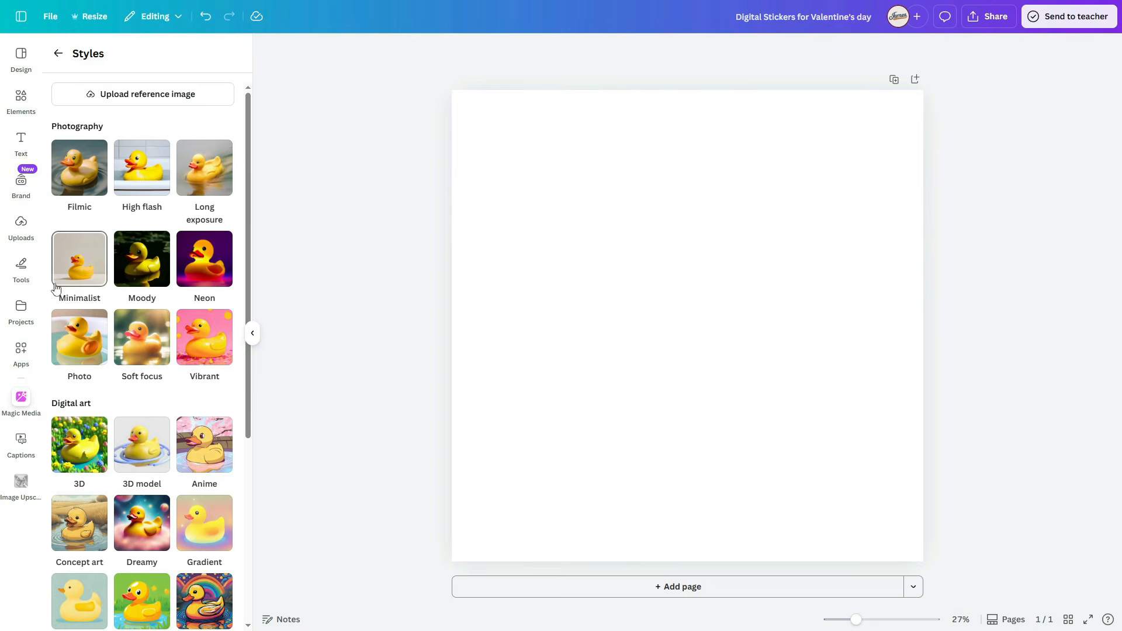
scroll(158, 491, down, 3)
scroll(158, 491, down, 2)
scroll(167, 570, up, 5)
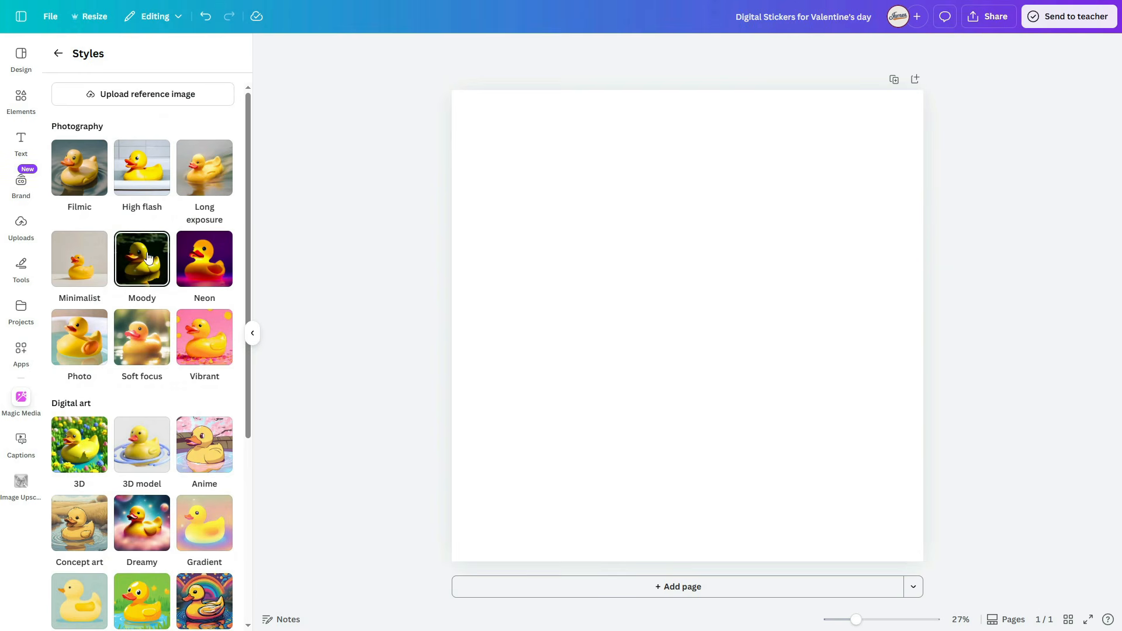
click(59, 55)
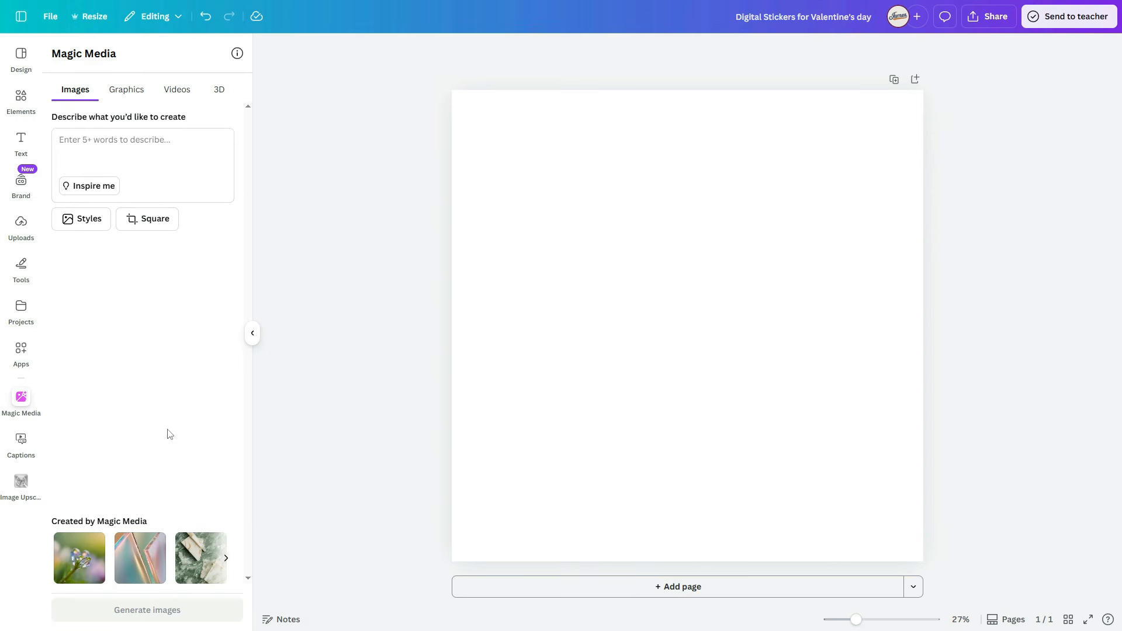
Paste the kawaii Valentine's Day digital sticker pack prompt with a soft pink pastel palette and generate images from it.
click(104, 146)
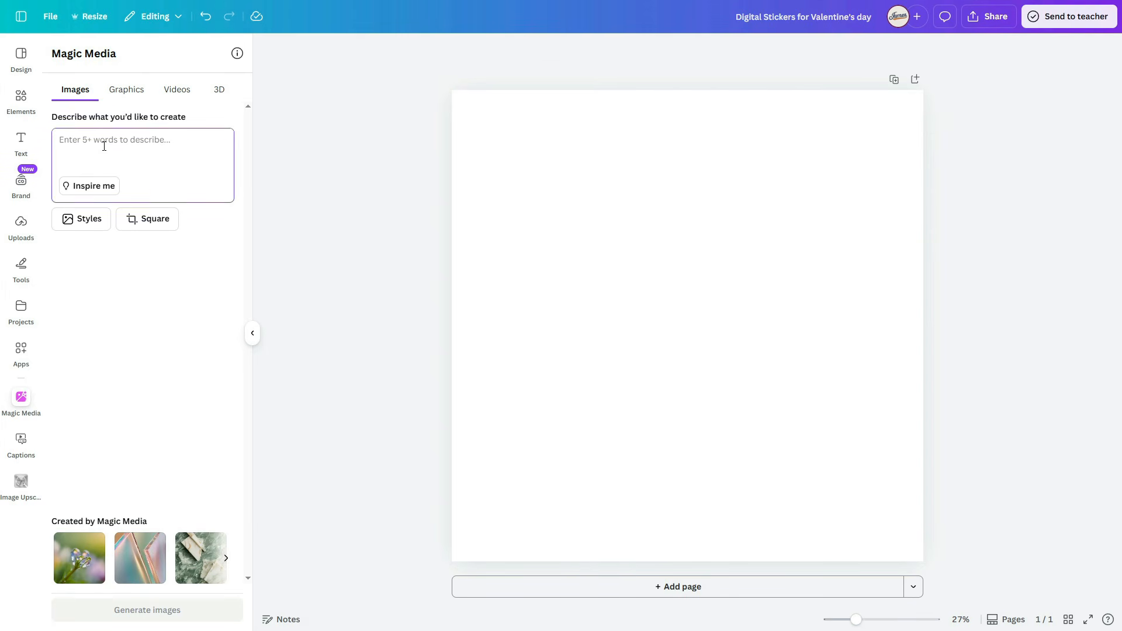
right_click(104, 146)
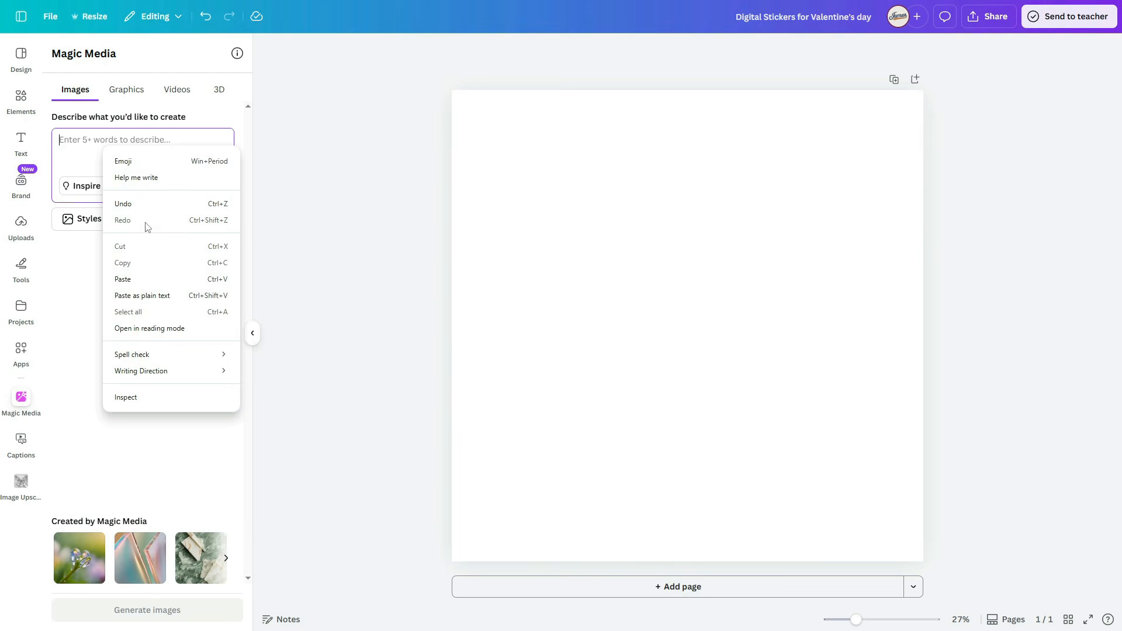
click(138, 276)
scroll(114, 197, up, 2)
scroll(114, 197, up, 3)
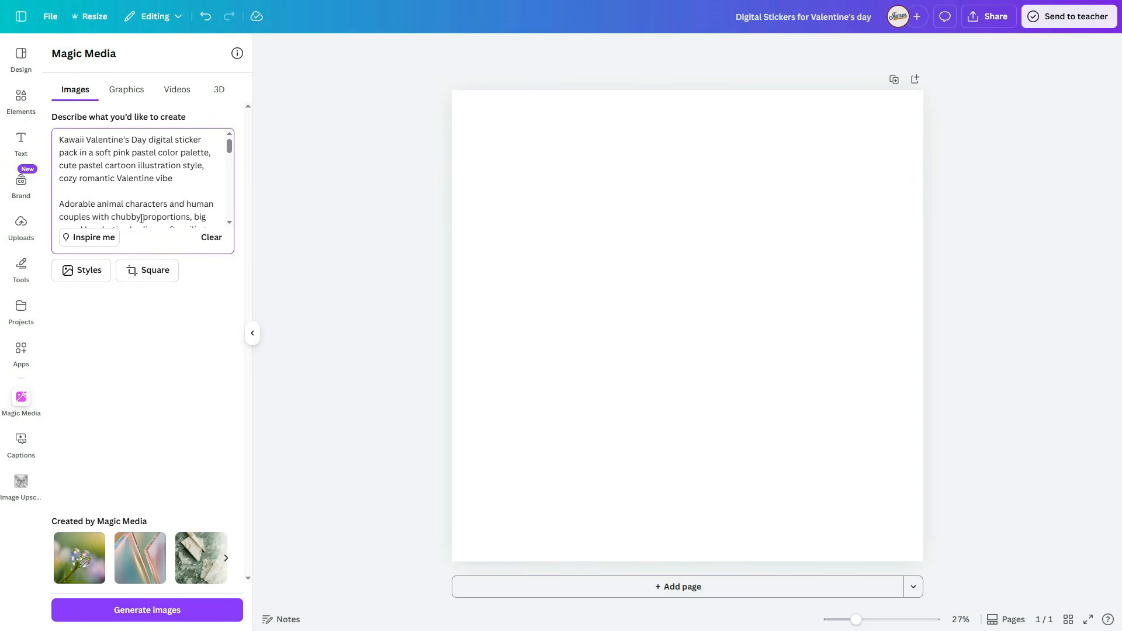
click(168, 610)
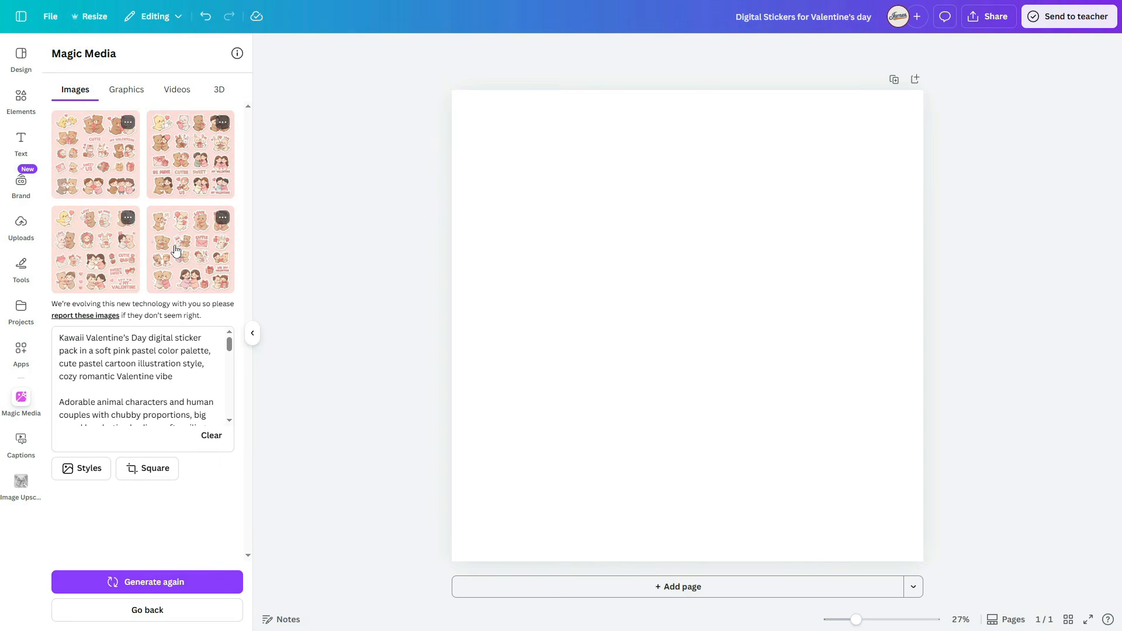
Place the second generated sticker sheet on page 1 and enlarge it to fill most of the page.
click(191, 156)
click(857, 410)
drag(698, 418, 646, 335)
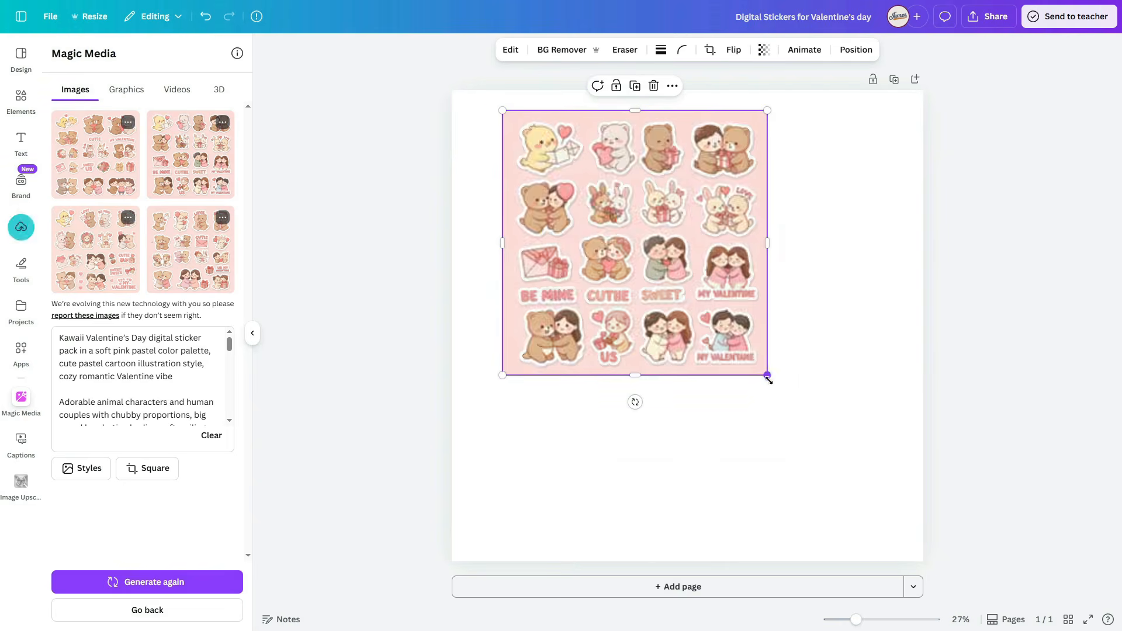
drag(768, 379, 882, 491)
Add a second page and place two more of the generated sticker sheets on it.
click(674, 587)
click(195, 241)
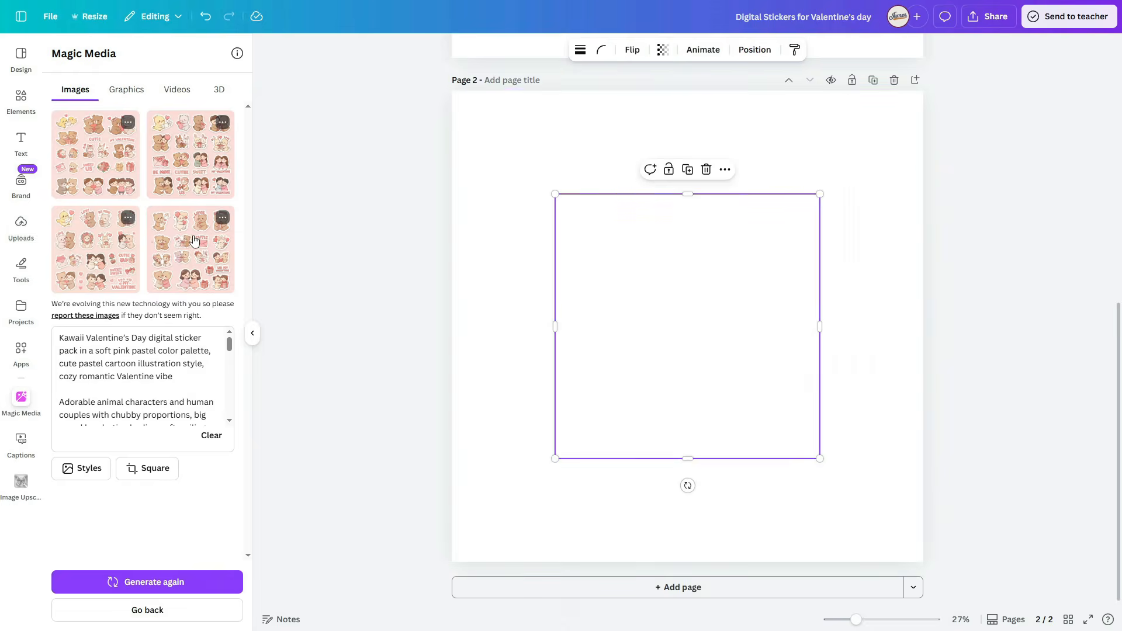
drag(719, 374, 663, 308)
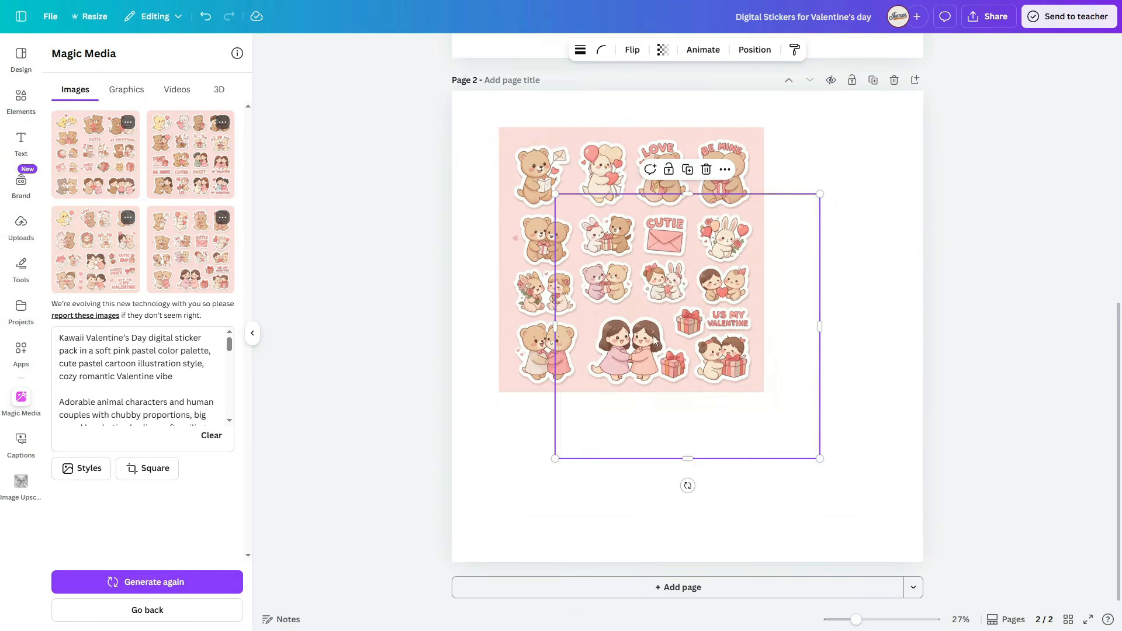
drag(706, 419, 788, 419)
drag(585, 281, 562, 309)
drag(824, 409, 831, 323)
Remove the pink background from the sticker sheet on page 1 with BG Remover.
scroll(838, 471, up, 8)
scroll(721, 267, down, 7)
scroll(468, 394, up, 7)
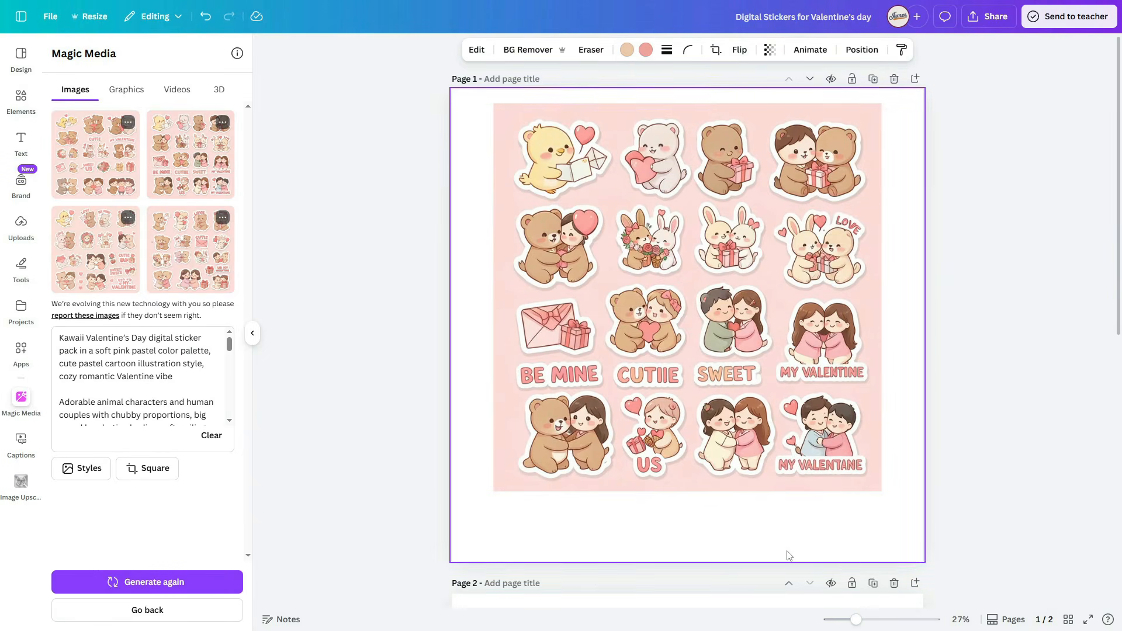
scroll(787, 556, down, 5)
scroll(774, 553, up, 4)
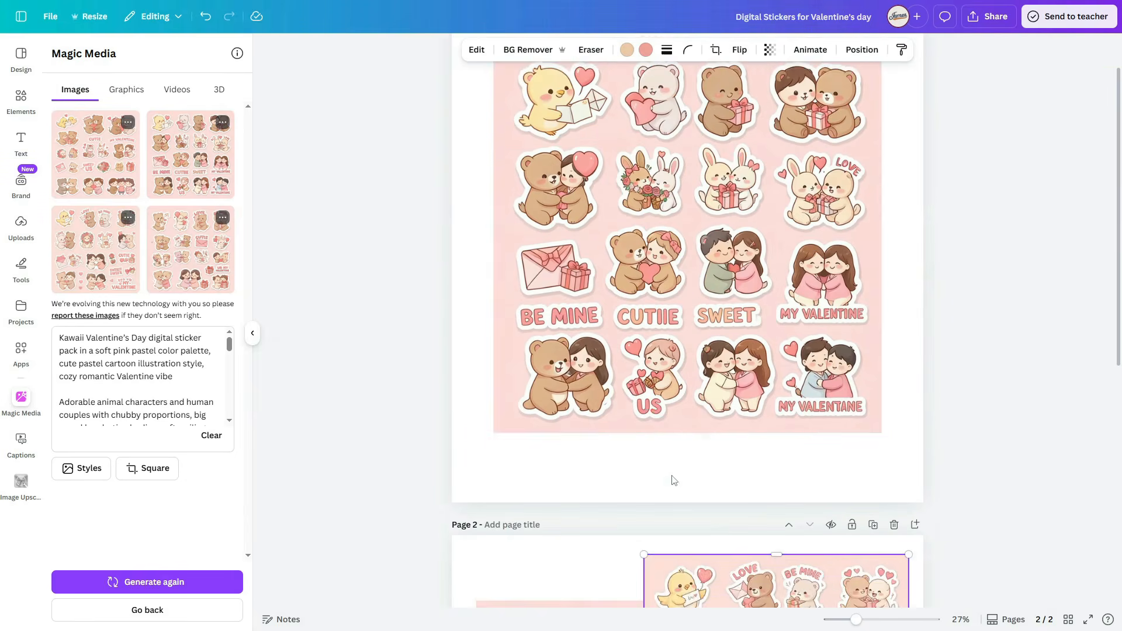
scroll(686, 273, up, 1)
click(686, 273)
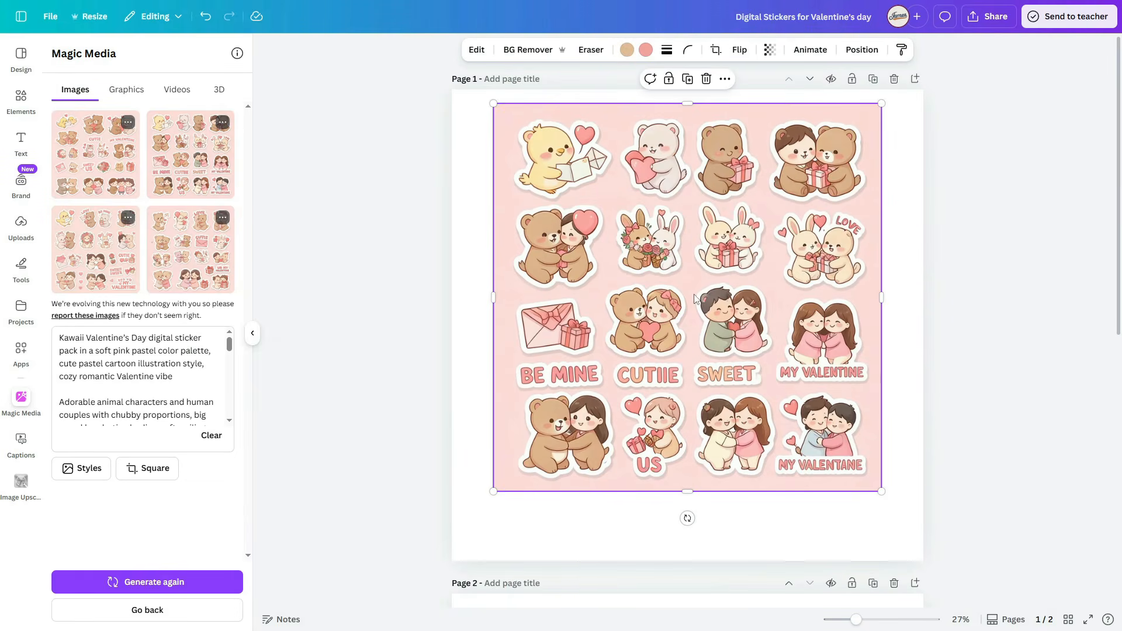
click(523, 51)
Change the background color of page 1 to a custom pale lilac.
click(470, 107)
click(636, 50)
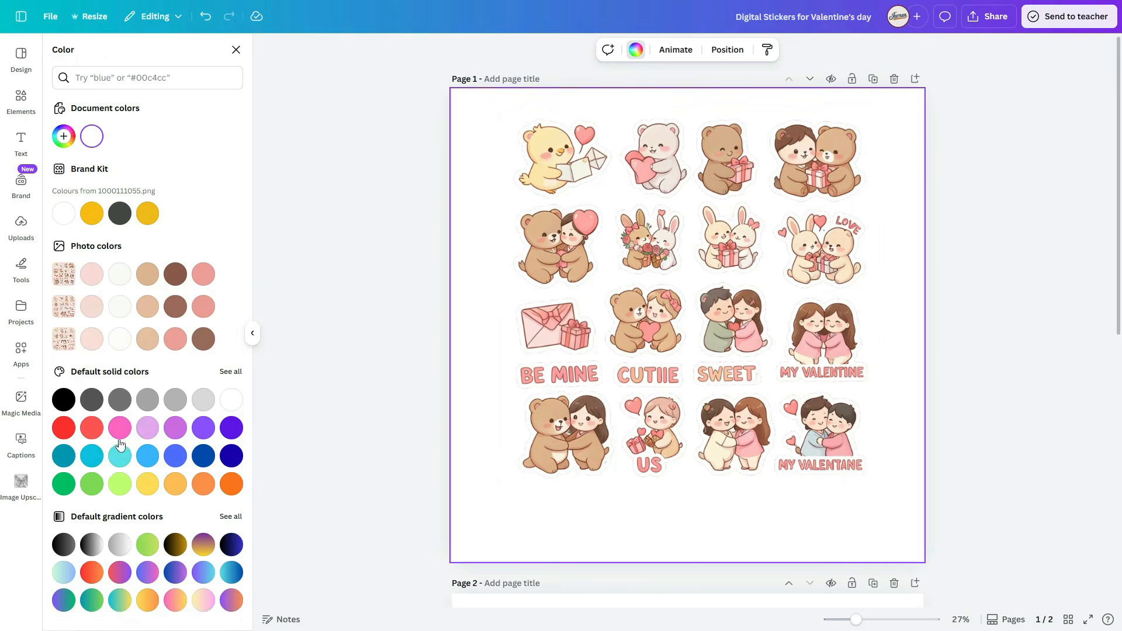
click(146, 430)
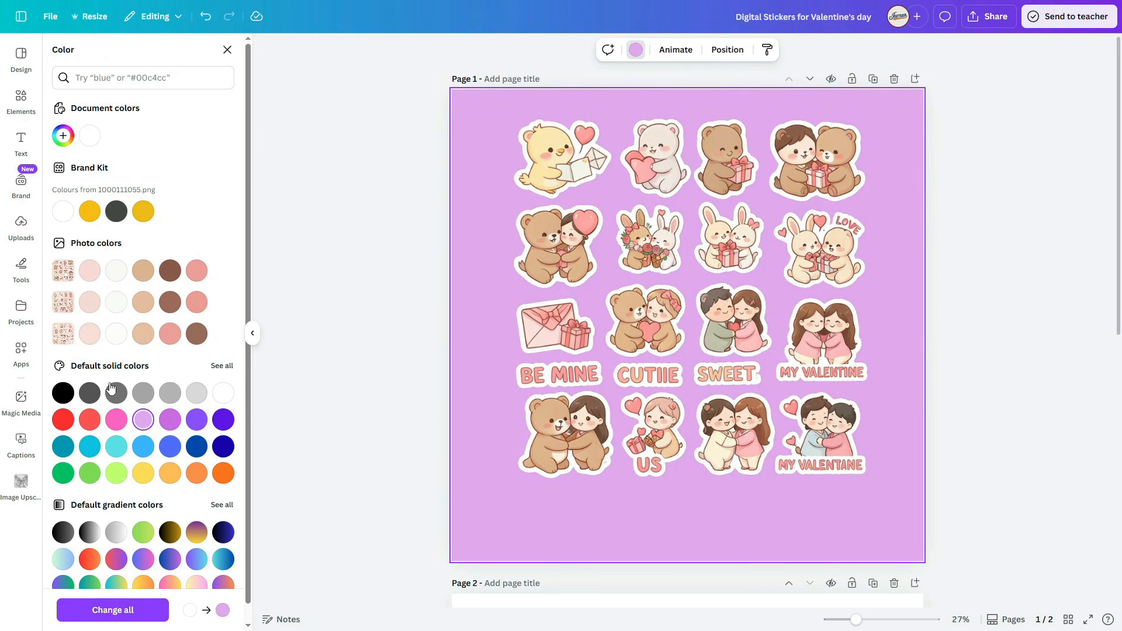
click(63, 136)
click(89, 201)
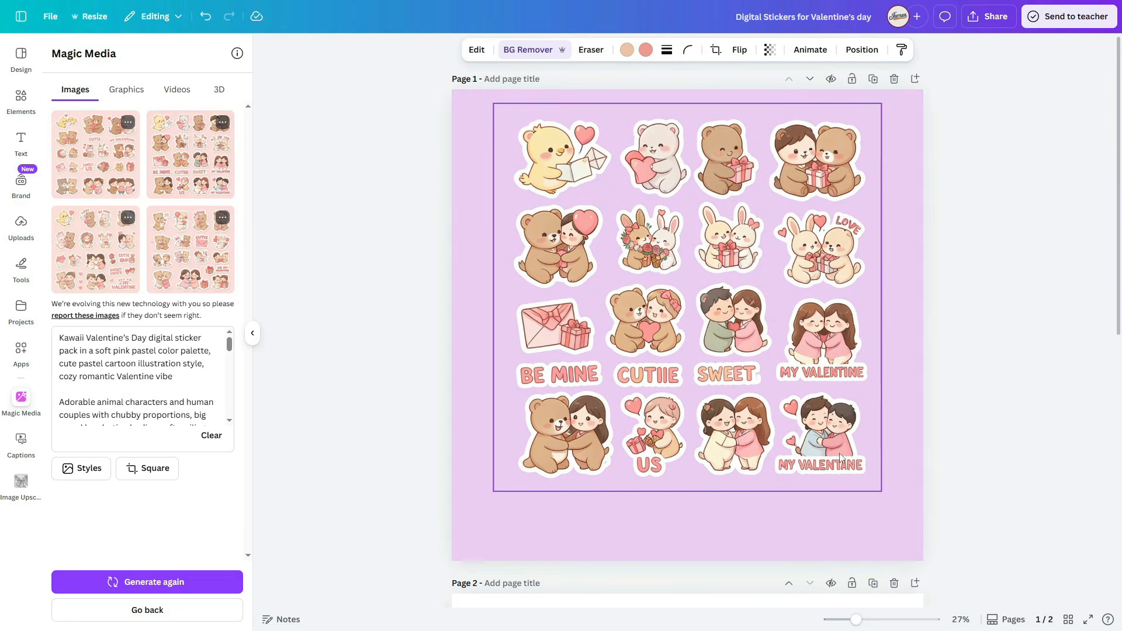
Move the sticker sheet slightly toward the upper-left corner of page 1 and duplicate it.
click(643, 249)
mouse_move(643, 249)
mouse_down()
mouse_move(669, 263)
mouse_move(611, 235)
mouse_move(628, 233)
mouse_up()
key(ctrl+d)
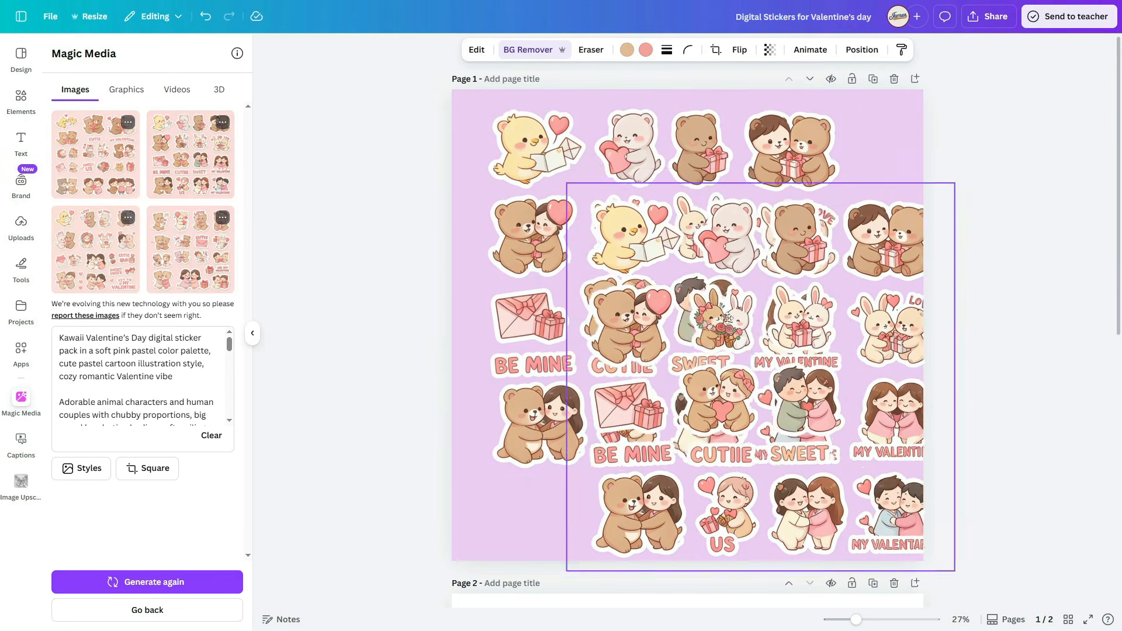
Erase every sticker except the bunny and bear "LOVE" one from one copy of the sheet, using an eraser size of about 62.
drag(555, 229, 549, 224)
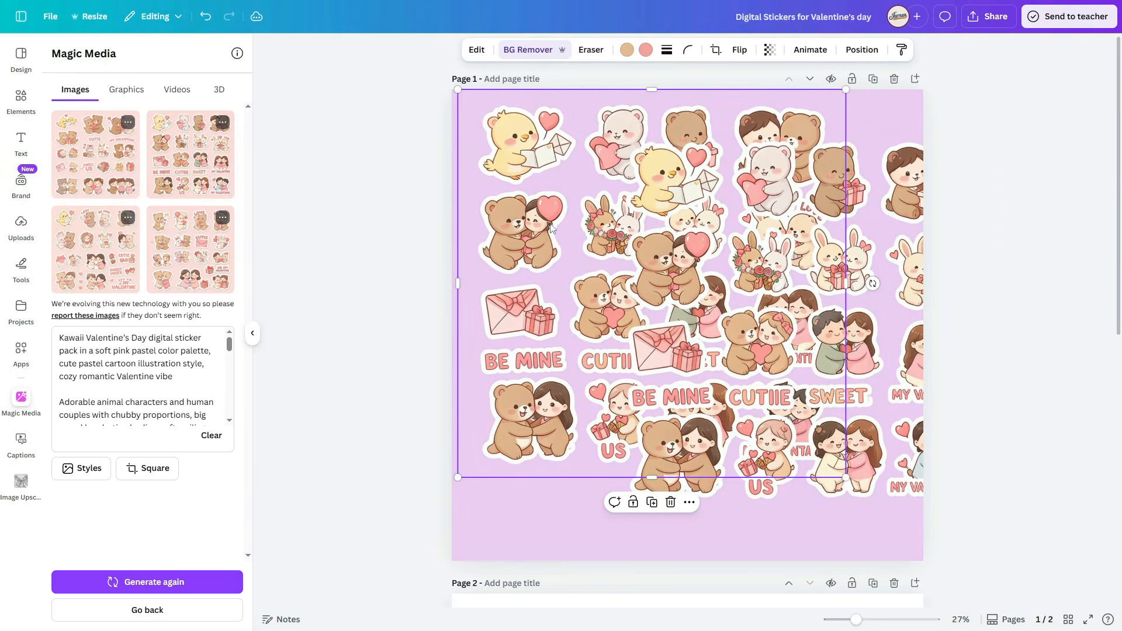
click(535, 52)
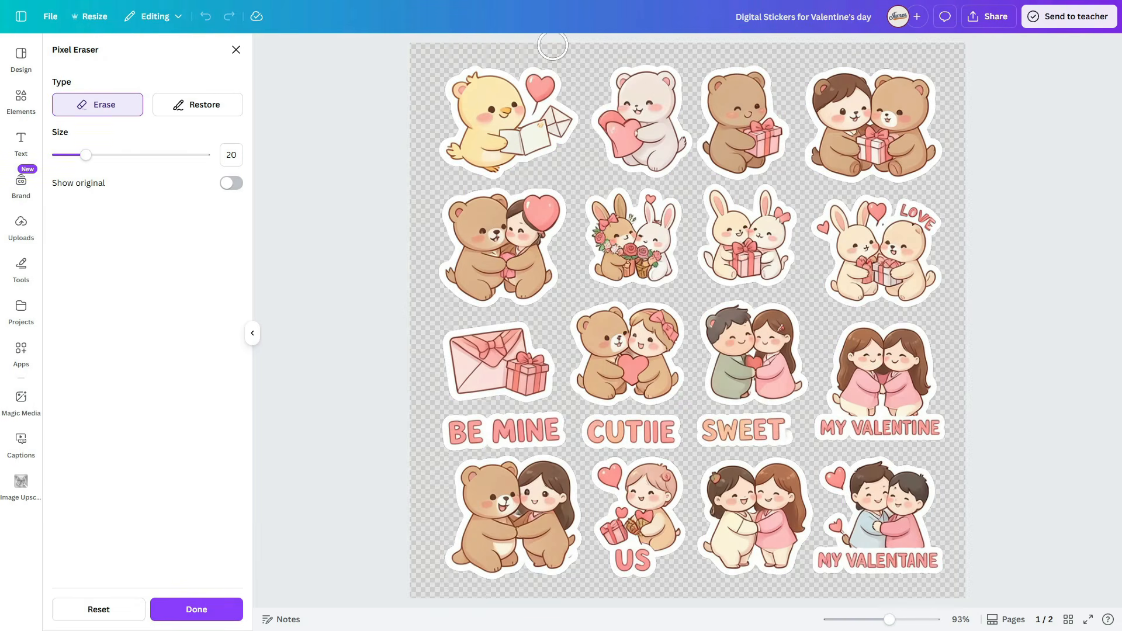
drag(138, 155, 151, 155)
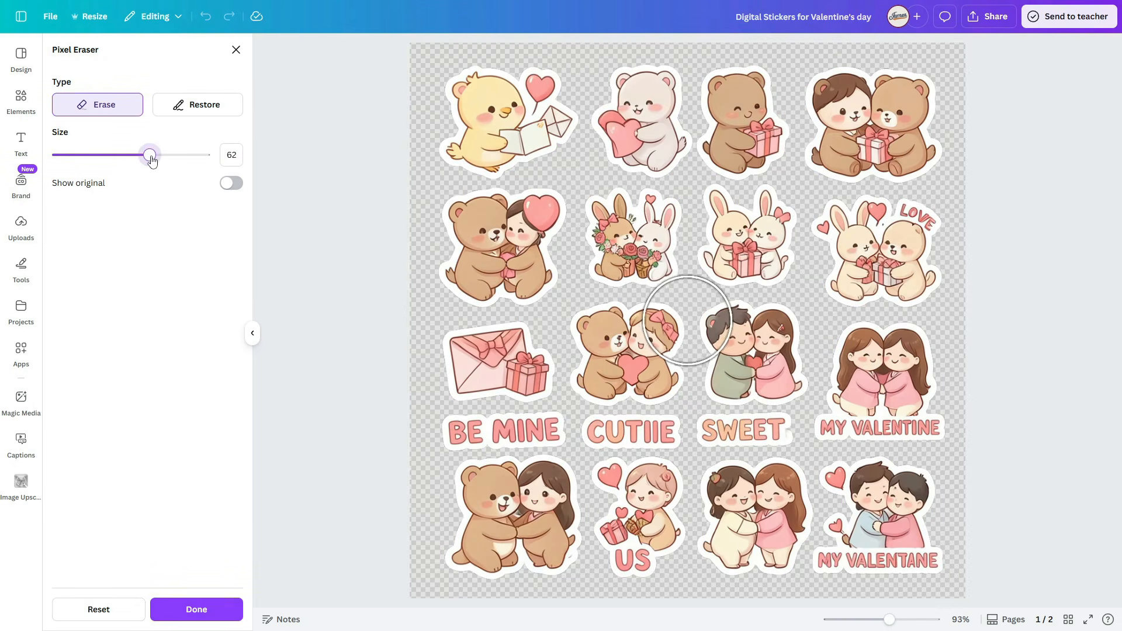
mouse_move(895, 422)
mouse_down()
mouse_move(588, 417)
mouse_move(877, 358)
mouse_move(877, 464)
mouse_move(470, 218)
mouse_move(664, 82)
mouse_move(747, 218)
mouse_move(817, 130)
mouse_move(729, 80)
mouse_up()
click(196, 609)
Crop the erased copy closely around the bunny and bear "LOVE" sticker and place it in the upper-left corner of page 1.
mouse_move(773, 286)
mouse_down()
mouse_move(916, 319)
mouse_move(711, 273)
mouse_move(639, 358)
mouse_up()
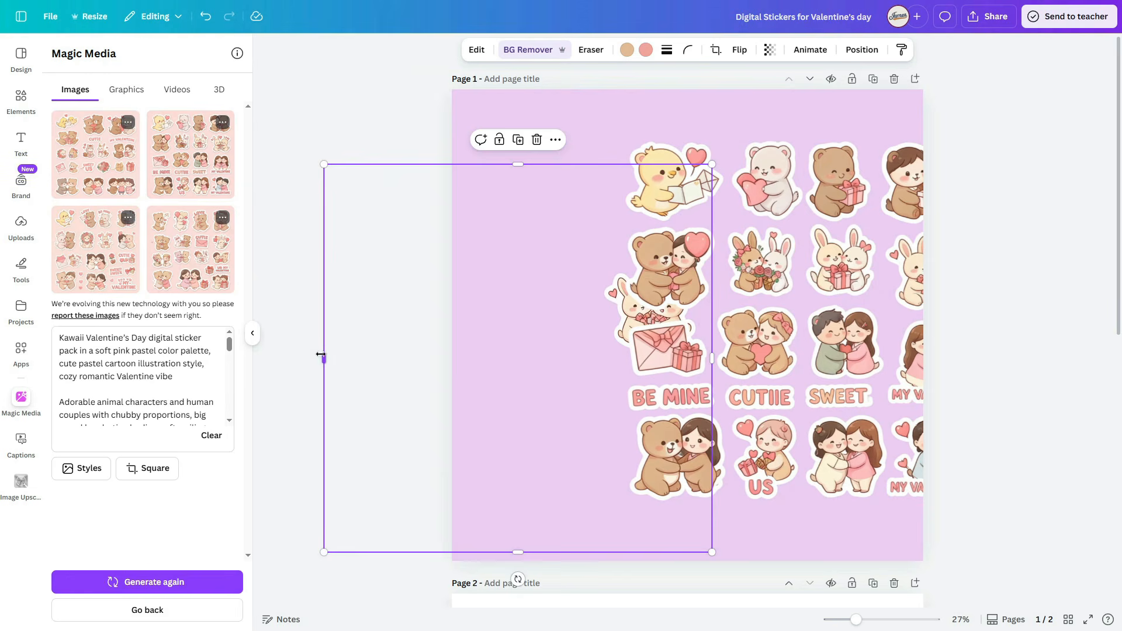
drag(321, 354, 593, 350)
drag(654, 552, 653, 358)
drag(578, 292, 471, 242)
drag(546, 132, 546, 213)
drag(548, 283, 528, 190)
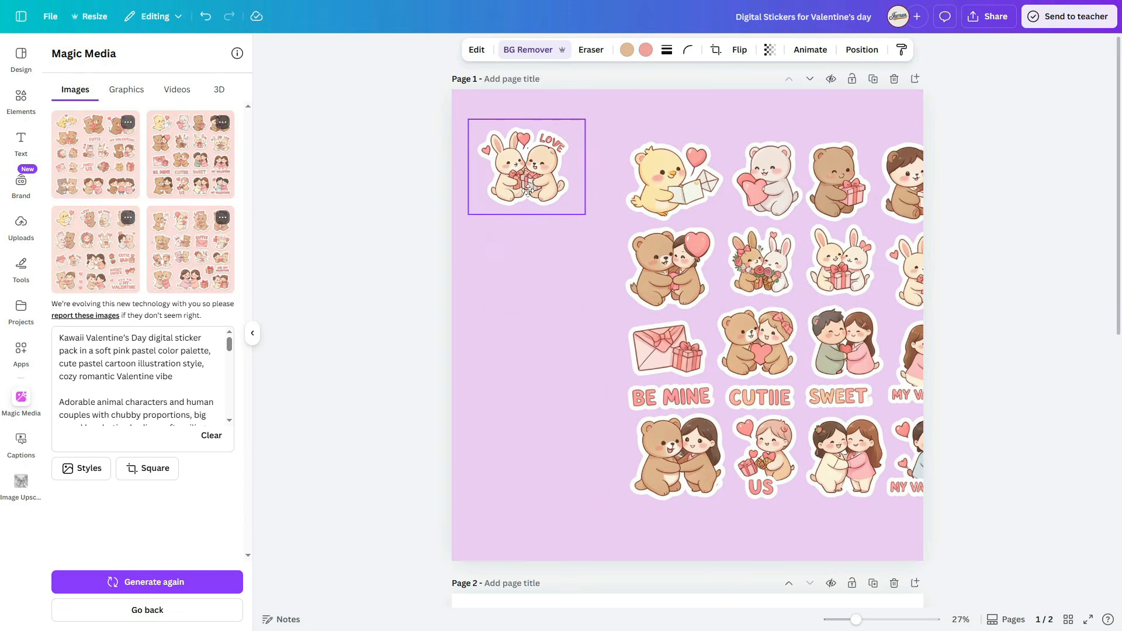
Isolate the "MY VALENTANE" couple sticker by erasing the rest of the other sheet copy, and place it beside the bunny and bear sticker.
drag(825, 381, 689, 407)
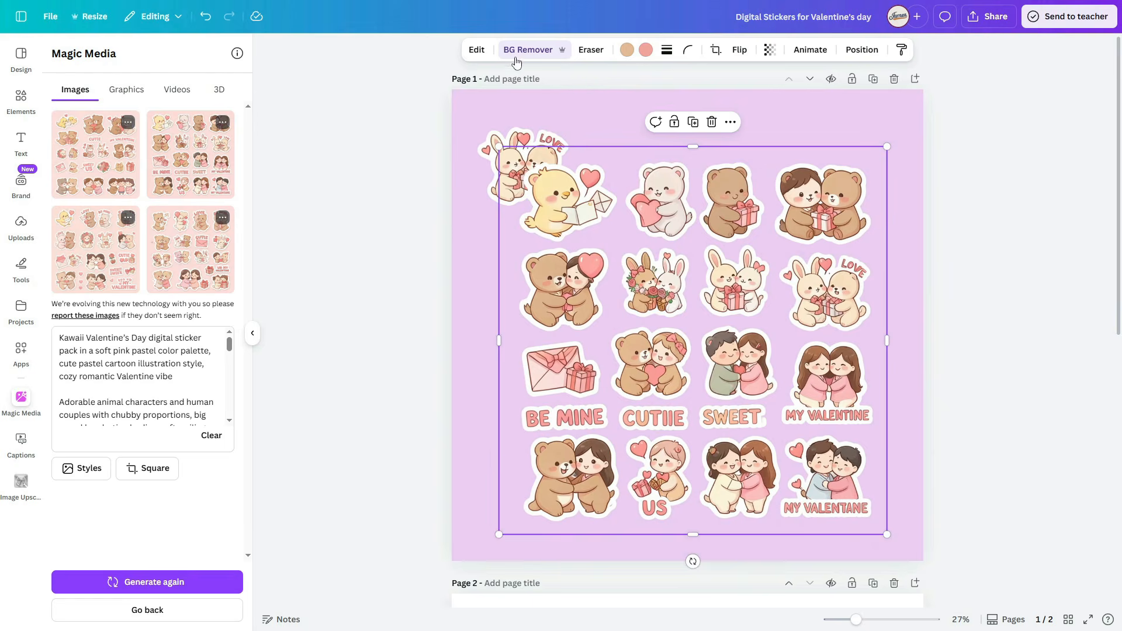
click(524, 54)
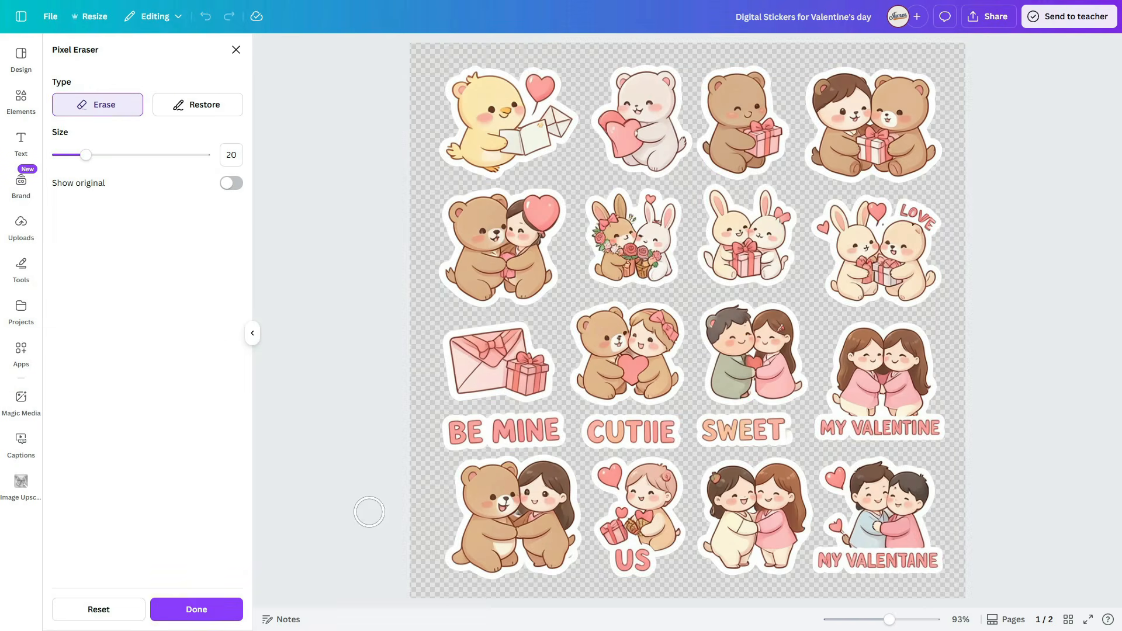
drag(85, 154, 125, 154)
mouse_move(767, 422)
mouse_down()
mouse_move(782, 513)
mouse_move(654, 486)
mouse_move(479, 394)
mouse_move(671, 183)
mouse_move(659, 261)
mouse_move(809, 225)
mouse_move(744, 121)
mouse_move(724, 518)
mouse_move(867, 343)
mouse_move(903, 351)
mouse_up()
click(223, 609)
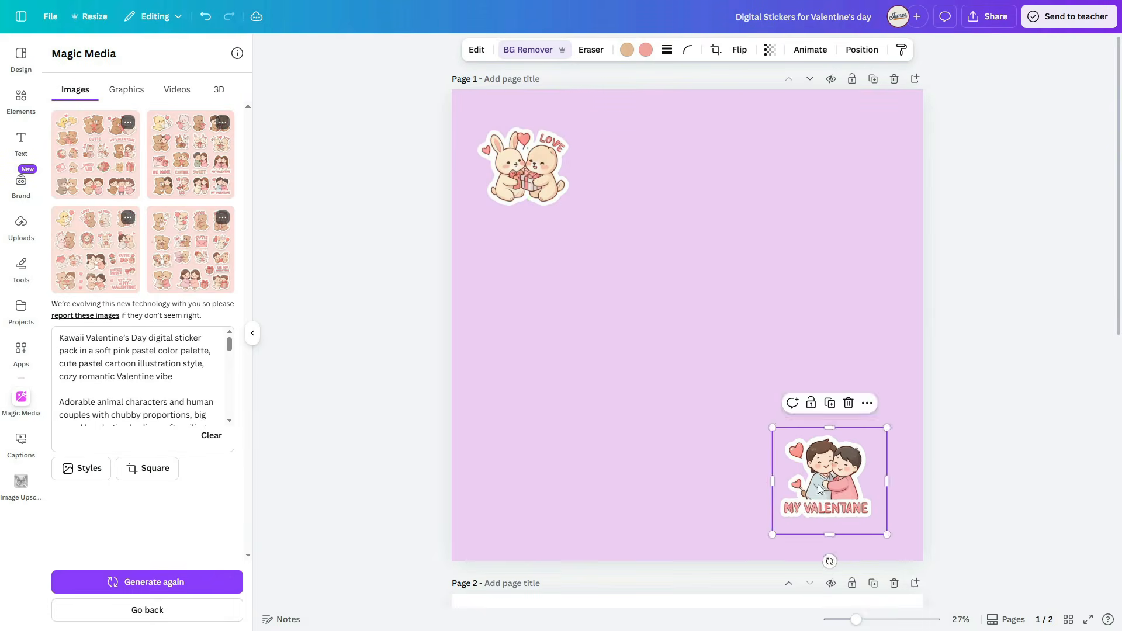
drag(819, 490, 636, 175)
click(735, 285)
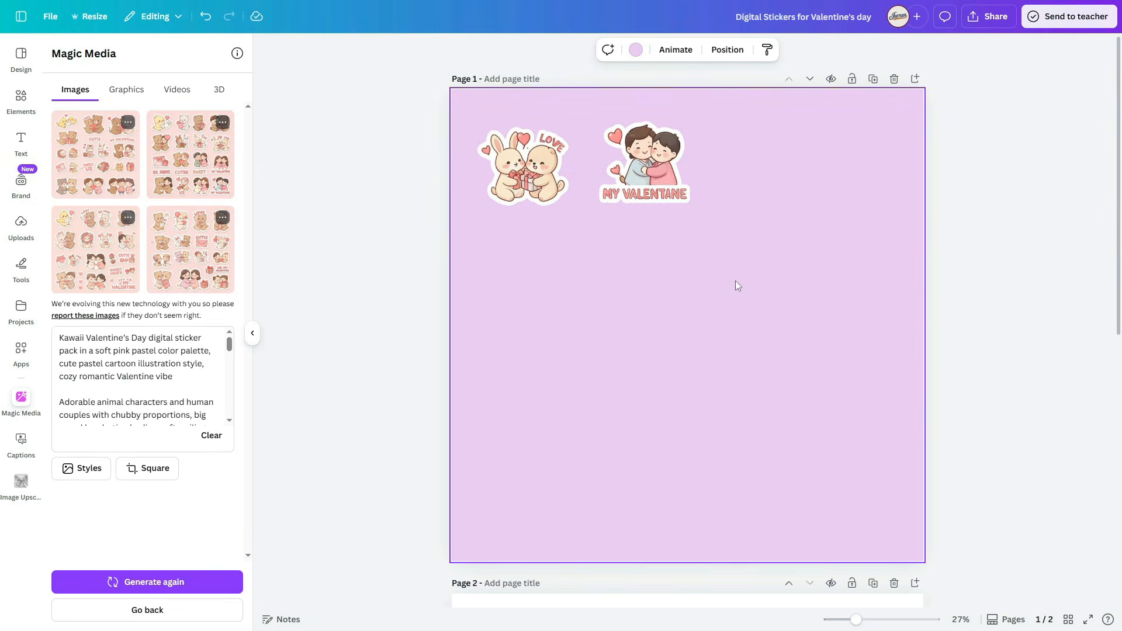
Move the two sticker sheets from page 2 onto page 1 and adjust the placement of the items there.
scroll(735, 280, down, 1)
drag(714, 559, 646, 243)
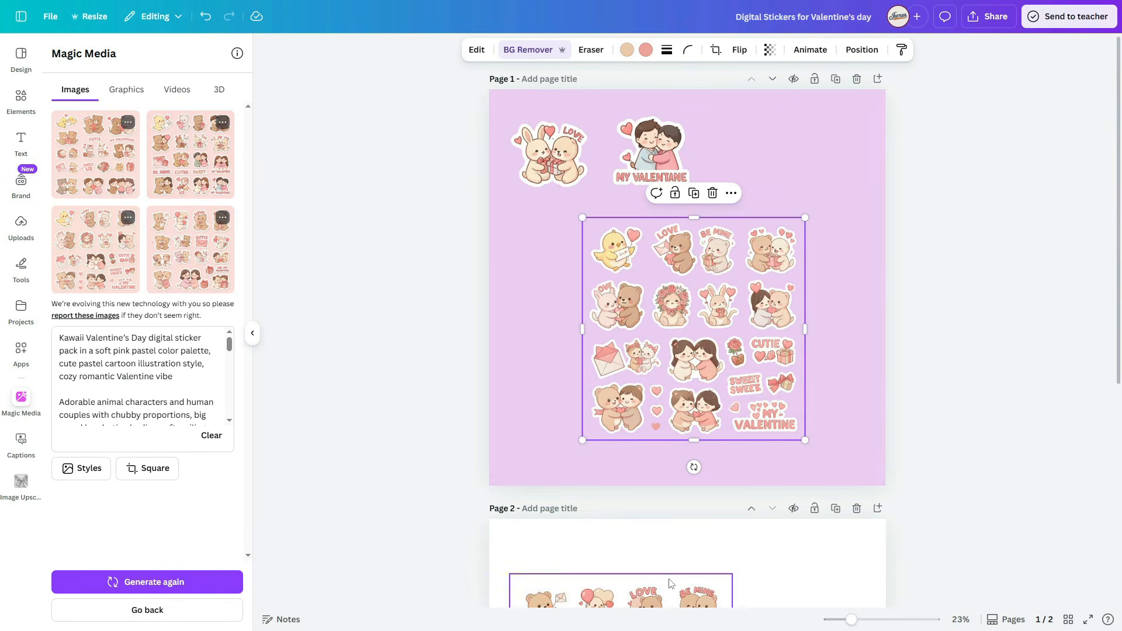
drag(678, 602, 653, 243)
drag(742, 301, 827, 292)
drag(633, 301, 596, 304)
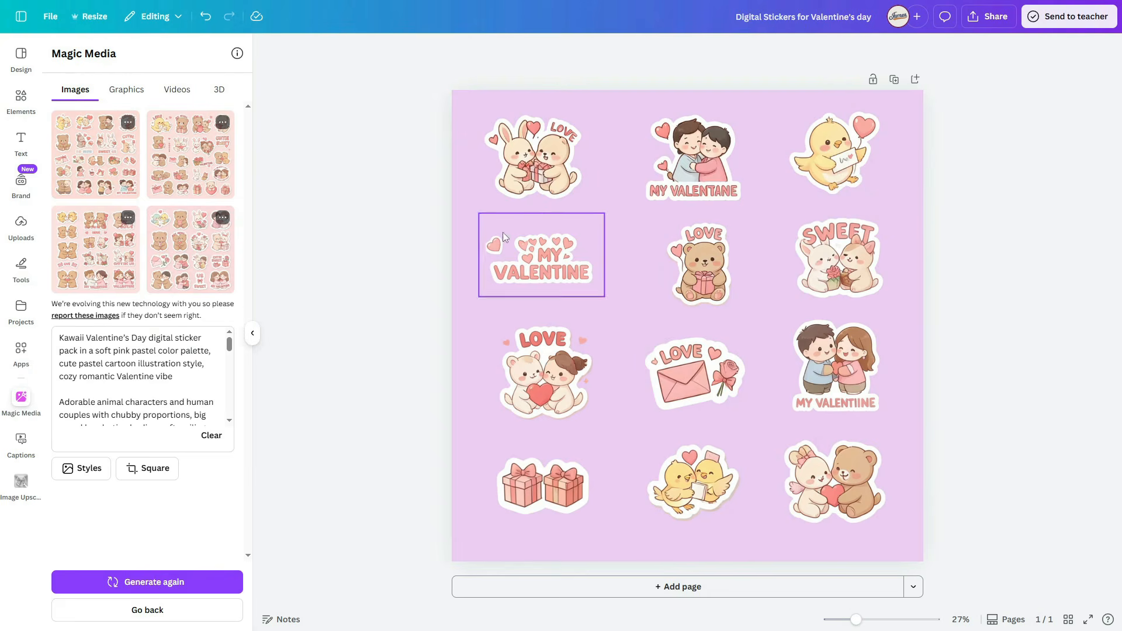
click(530, 158)
click(681, 158)
click(831, 155)
click(839, 258)
click(722, 266)
click(586, 271)
click(640, 430)
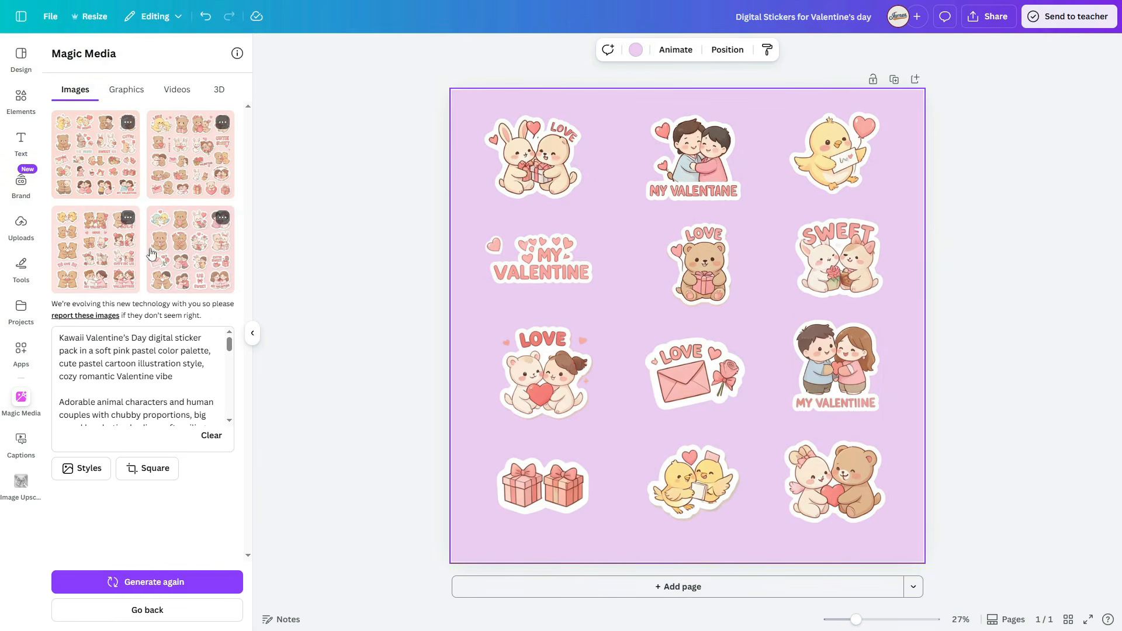
Generate another set of sticker sheets from the same Magic Media prompt.
click(174, 585)
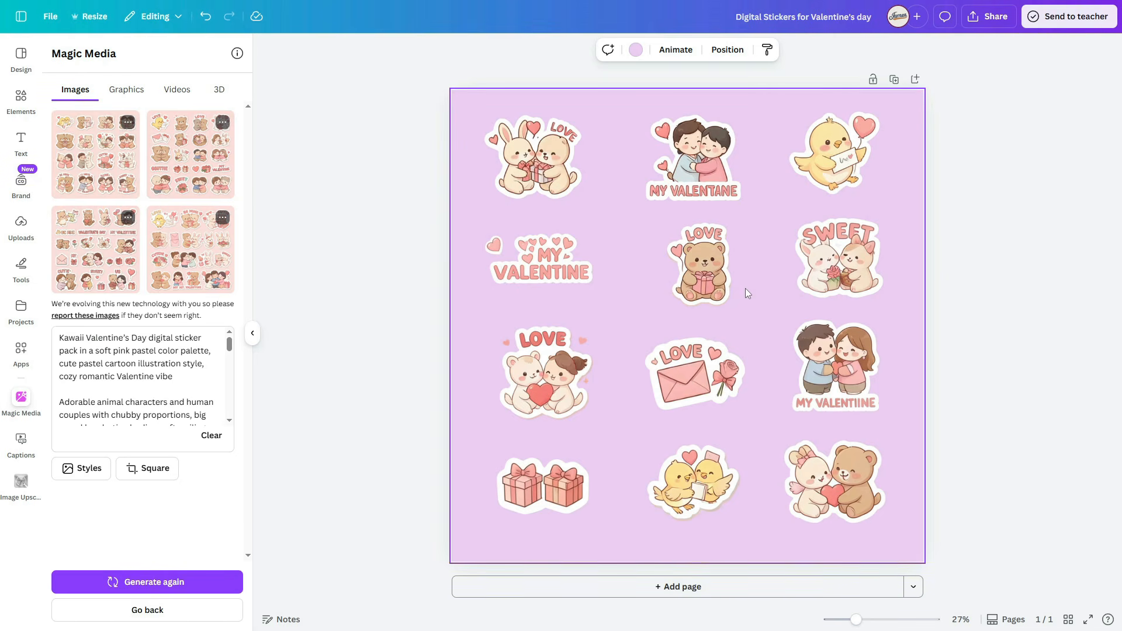
Examine the image quality and edges of the individual stickers up close, including the "MY VALENTANE" couple.
scroll(695, 147, up, 5)
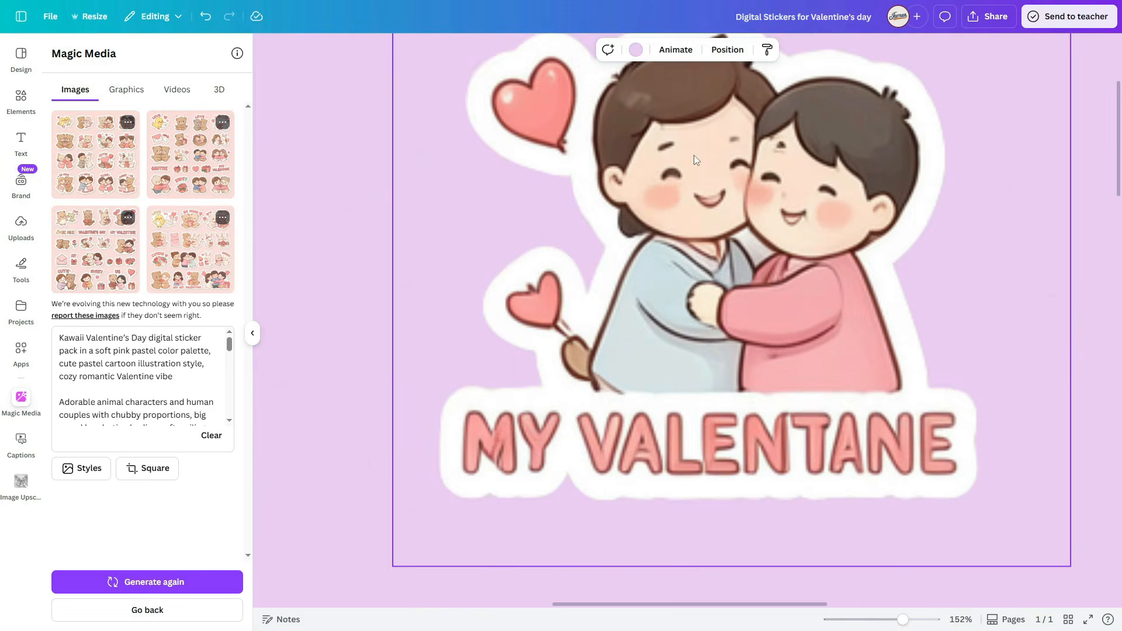
scroll(913, 321, down, 5)
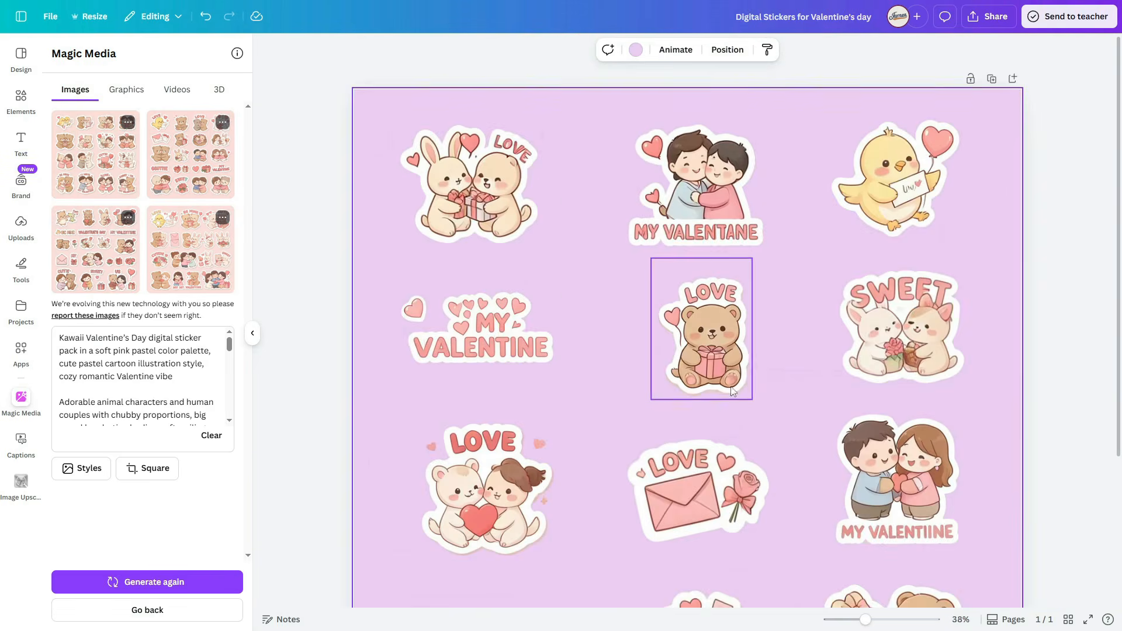
scroll(705, 367, up, 3)
scroll(705, 367, down, 3)
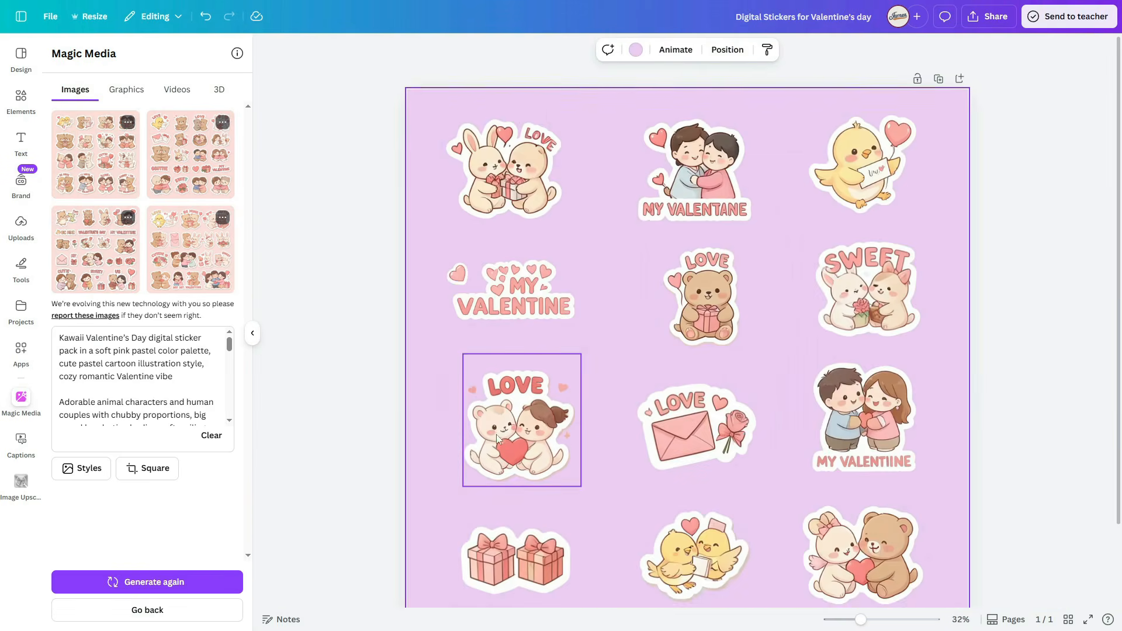
scroll(502, 438, up, 4)
scroll(501, 439, down, 4)
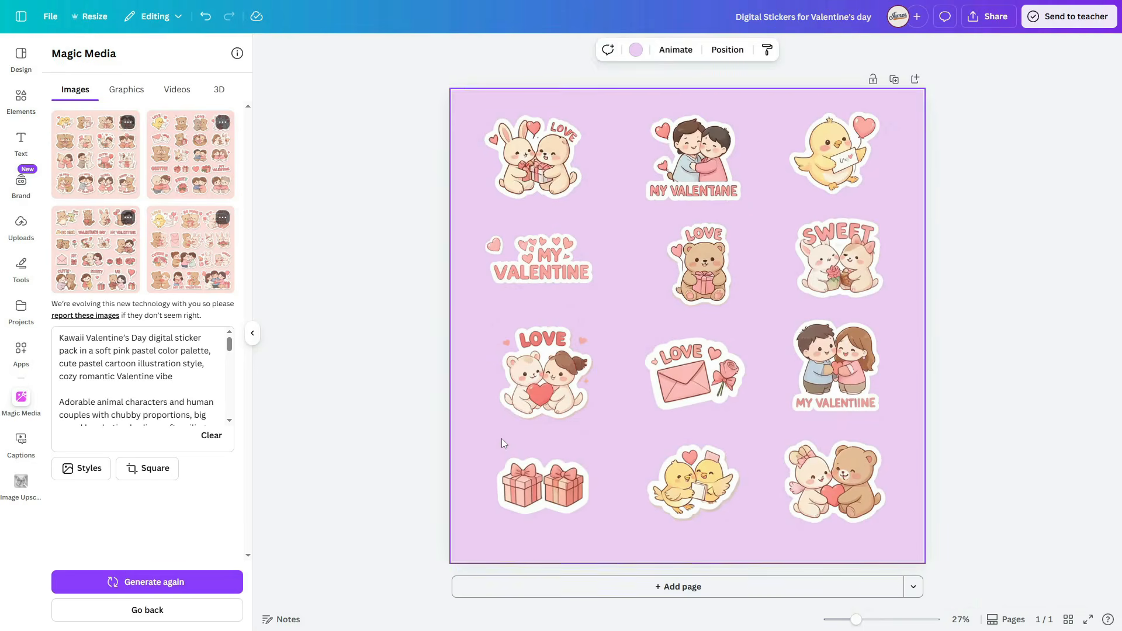
click(1072, 350)
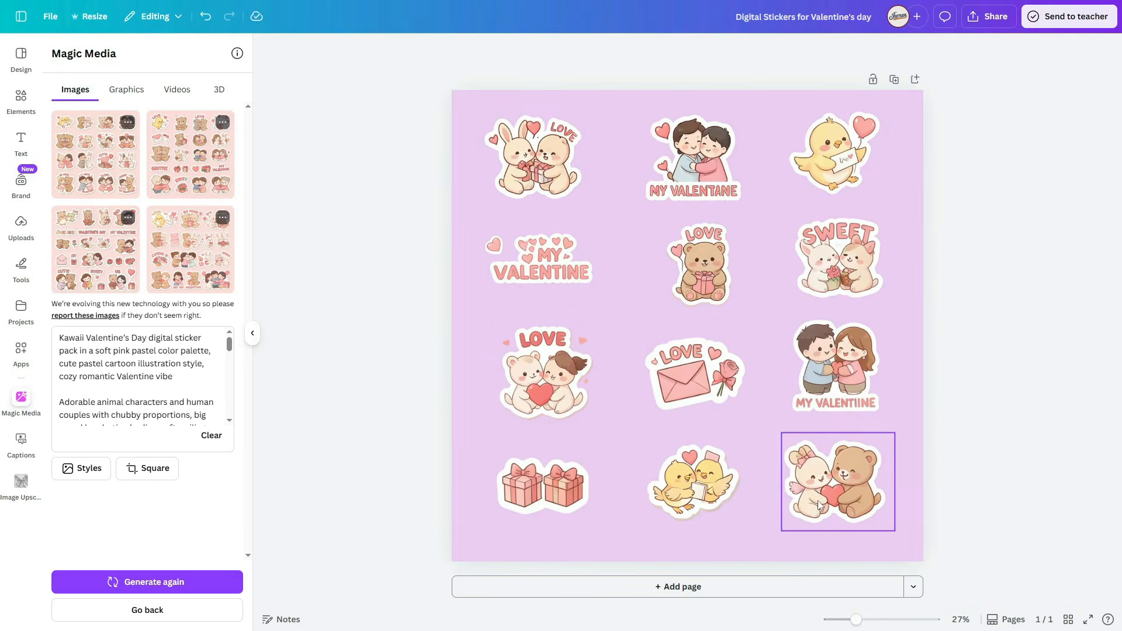
Clear the lilac background color of the page and download the design as a PNG with a transparent background.
click(892, 195)
key(Delete)
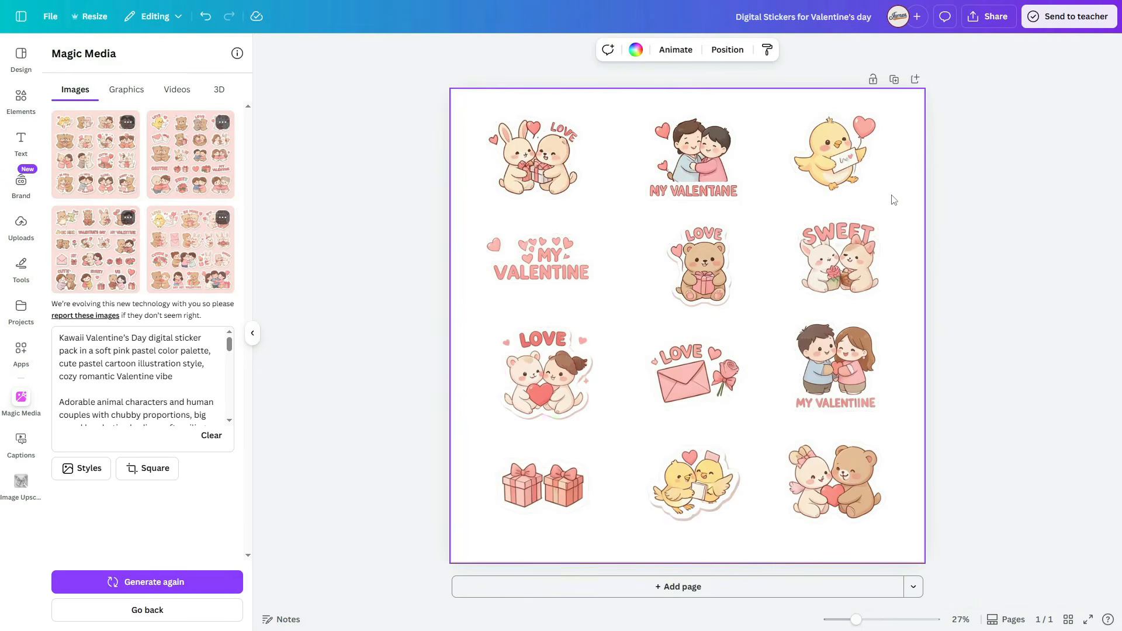
click(988, 17)
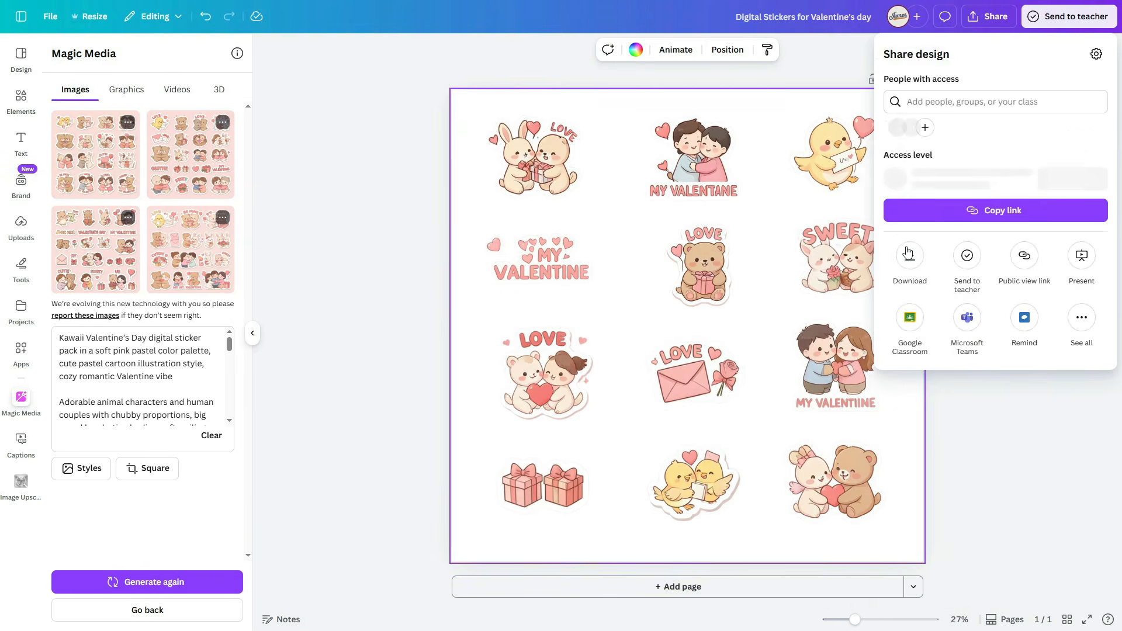
click(911, 256)
click(1016, 100)
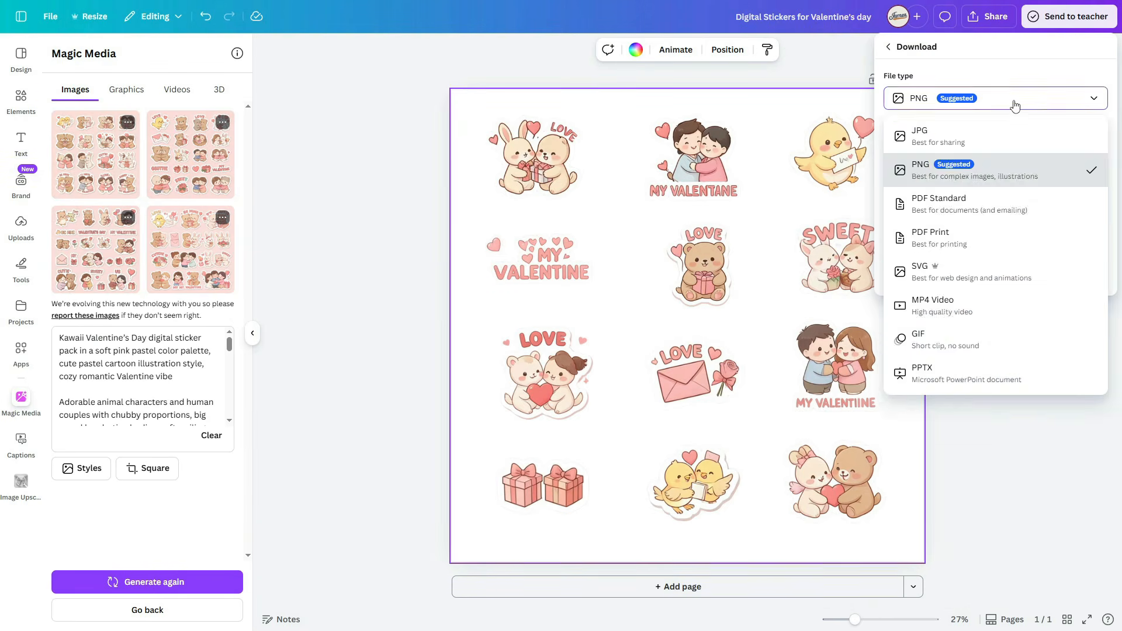
click(1016, 104)
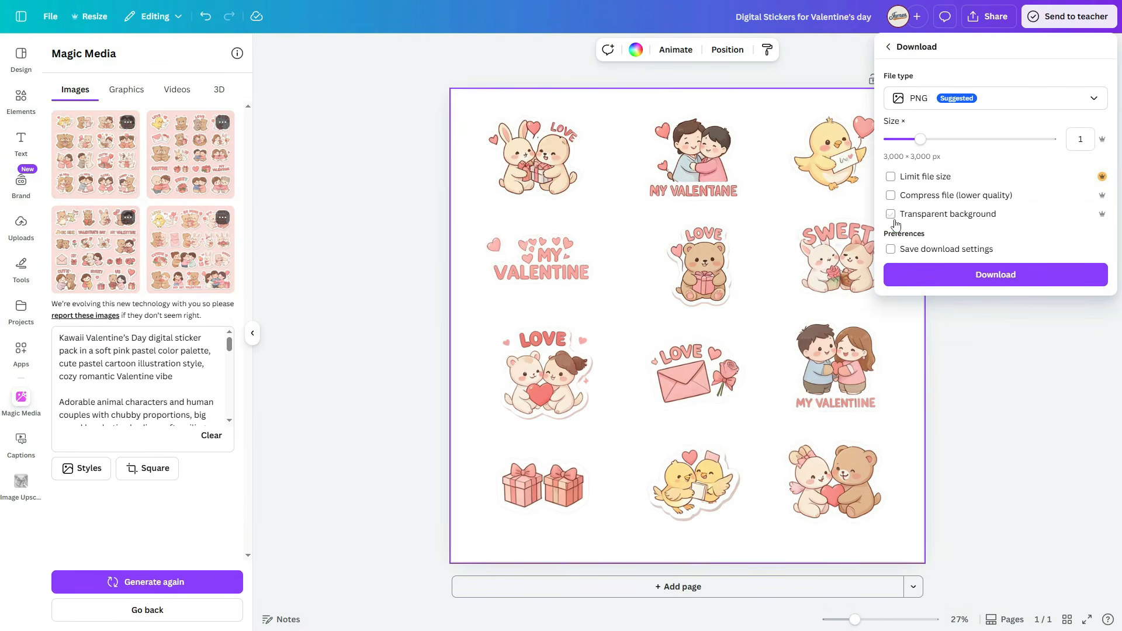
click(932, 282)
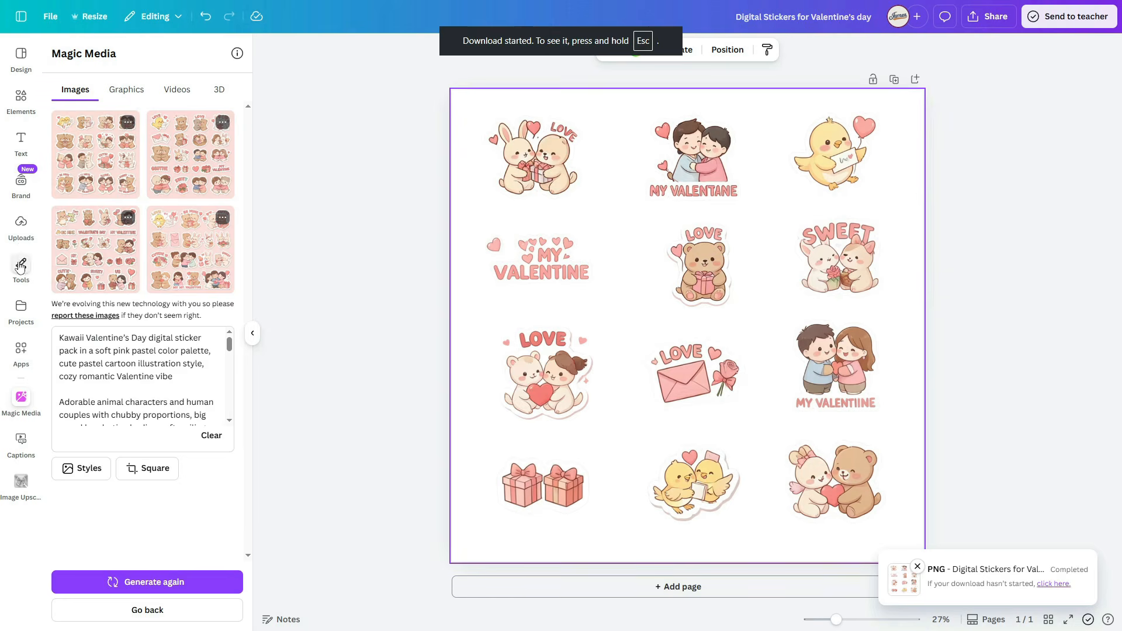
Add a second page, place the downloaded sticker sheet from the uploads on it, and enlarge it to nearly fill the page.
click(21, 234)
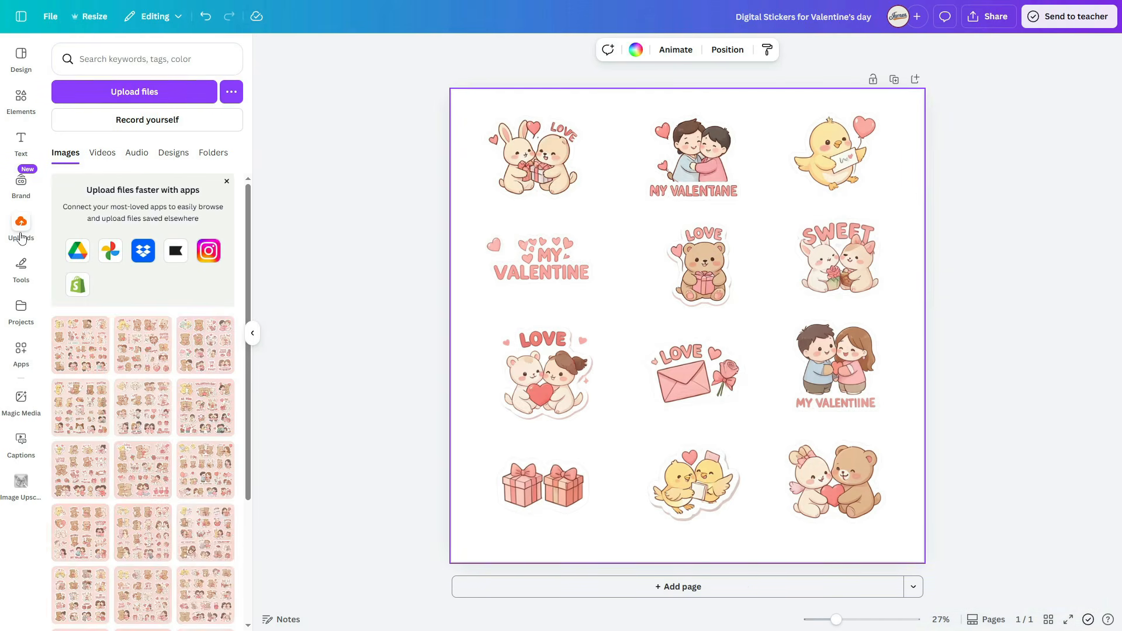
click(719, 587)
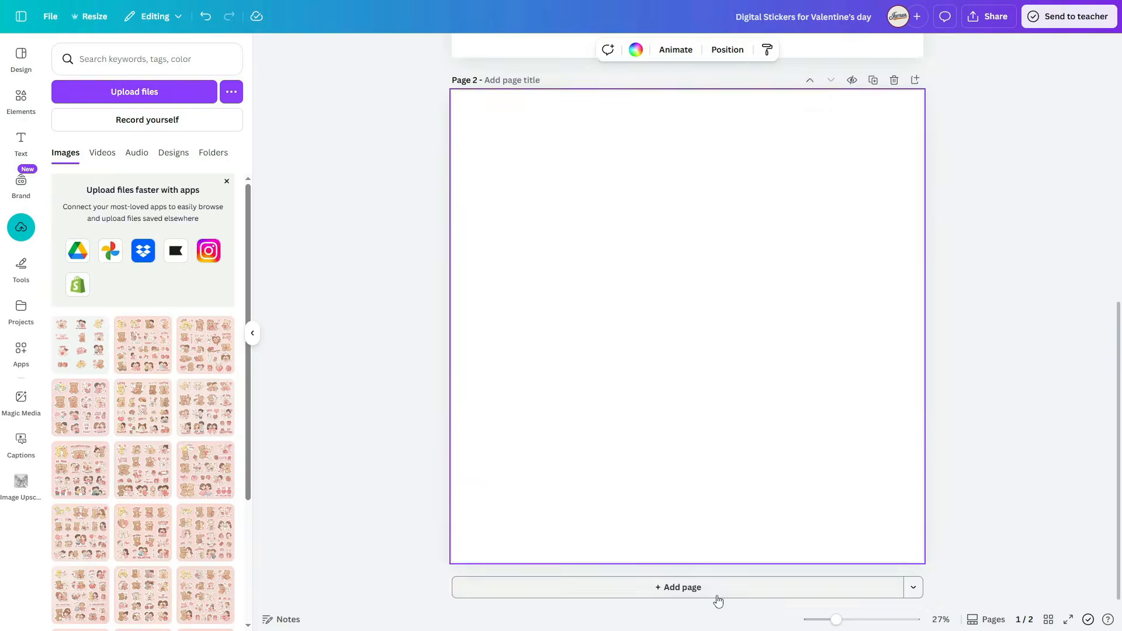
drag(556, 387, 504, 343)
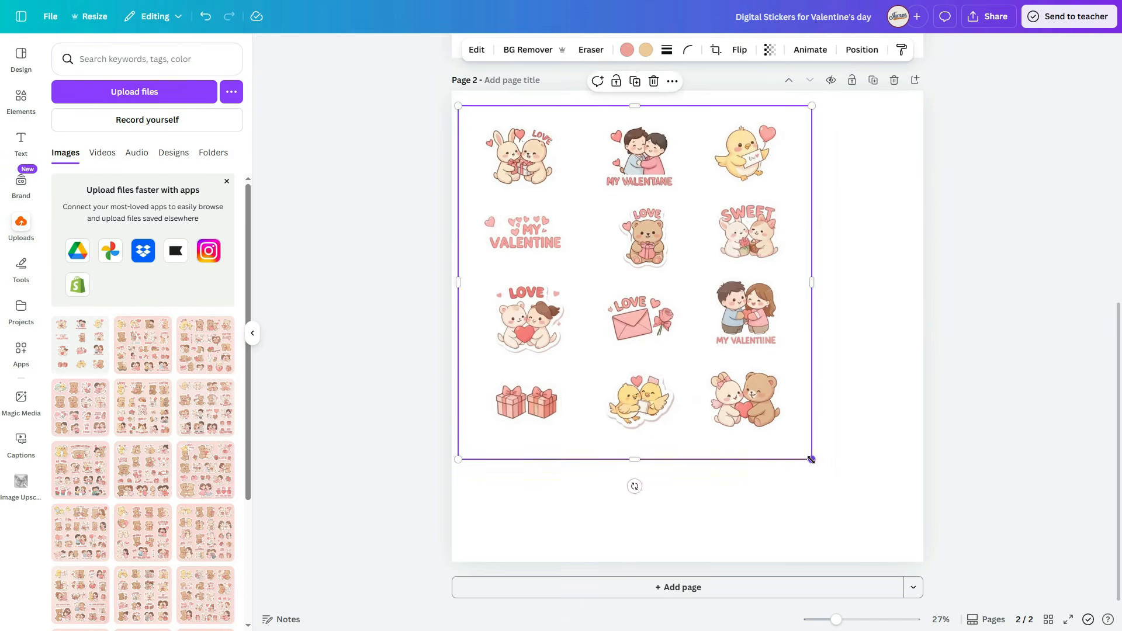
drag(812, 460, 903, 549)
click(914, 431)
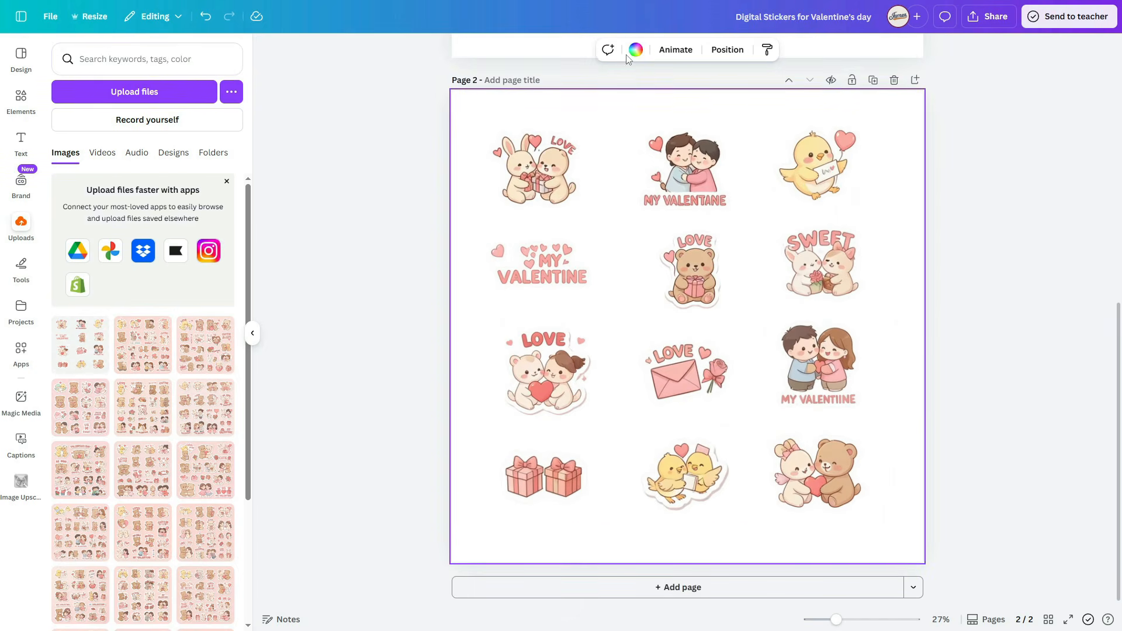
Change the background color of page 2 to a custom light pink and center the sticker sheet on the page.
click(635, 50)
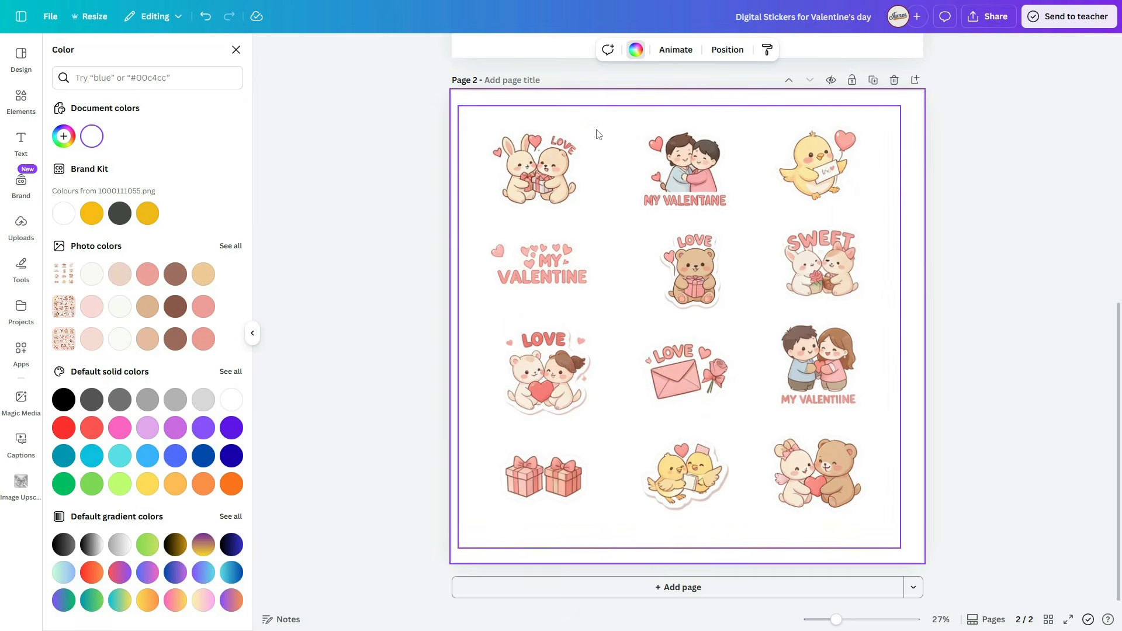
click(91, 306)
click(63, 136)
drag(175, 266, 195, 266)
drag(588, 309, 597, 309)
click(1047, 367)
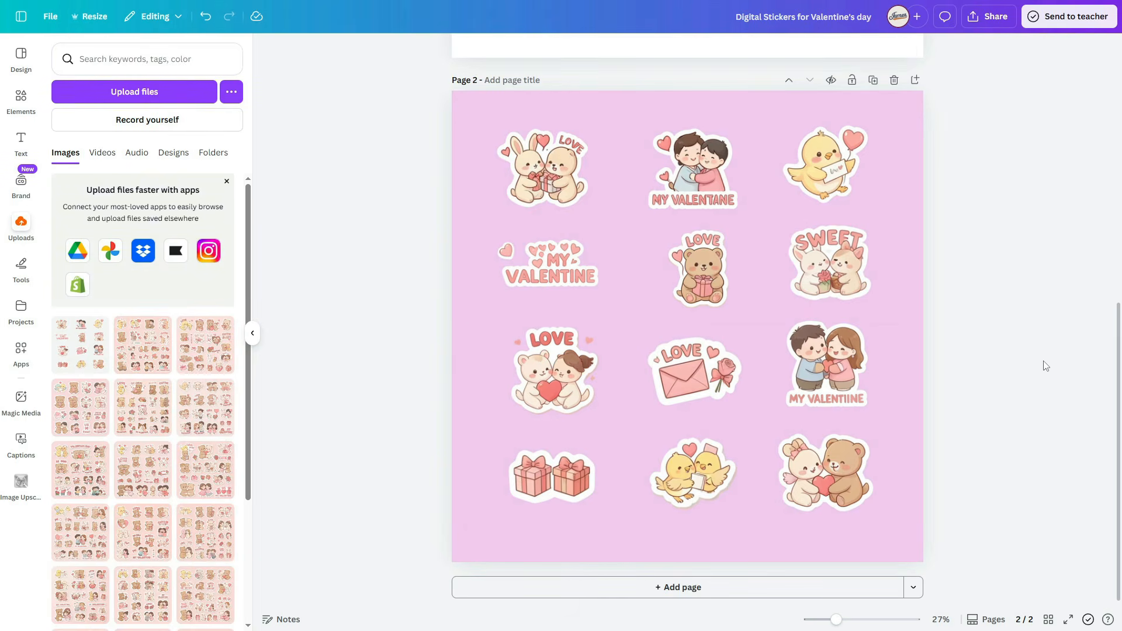
Search the apps for "image upscale" and open Image Upscaler.
click(21, 351)
click(160, 59)
text(image upscale)
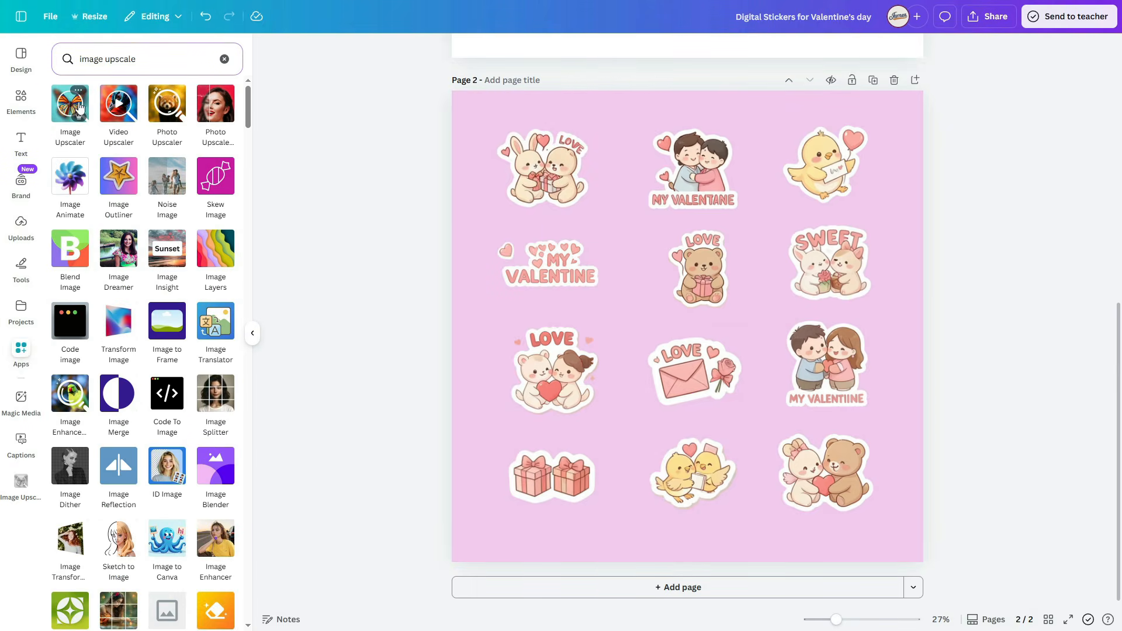
click(80, 105)
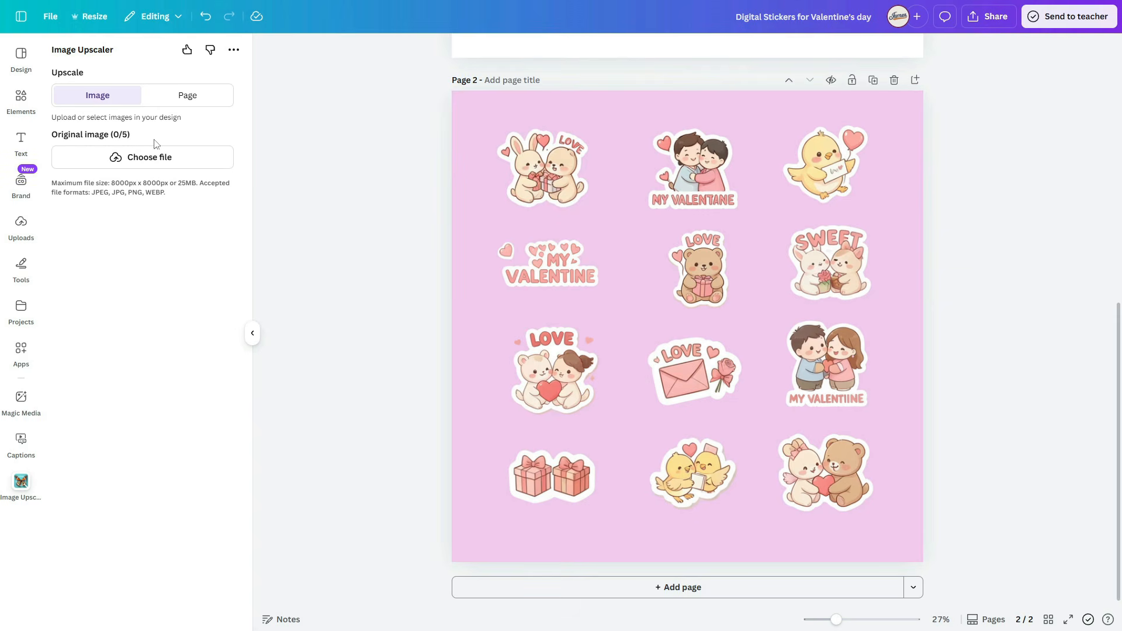
Upscale the sticker sheet on page 2 at 2x, add the enhanced image to the page, and move it toward the upper-left corner.
click(539, 183)
click(114, 309)
click(79, 313)
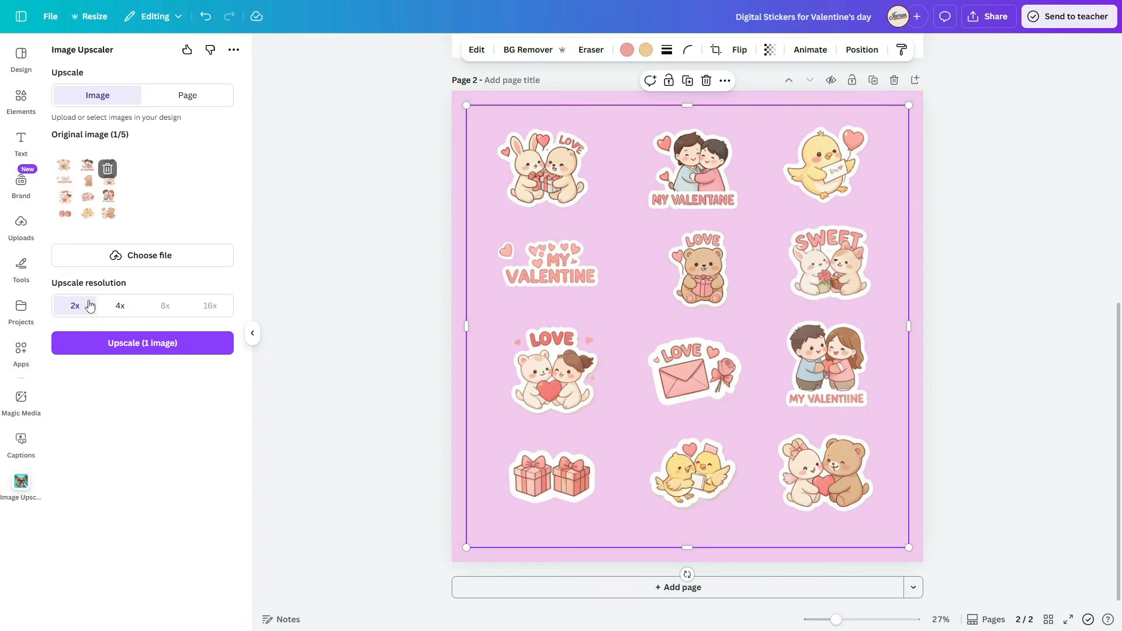
click(126, 350)
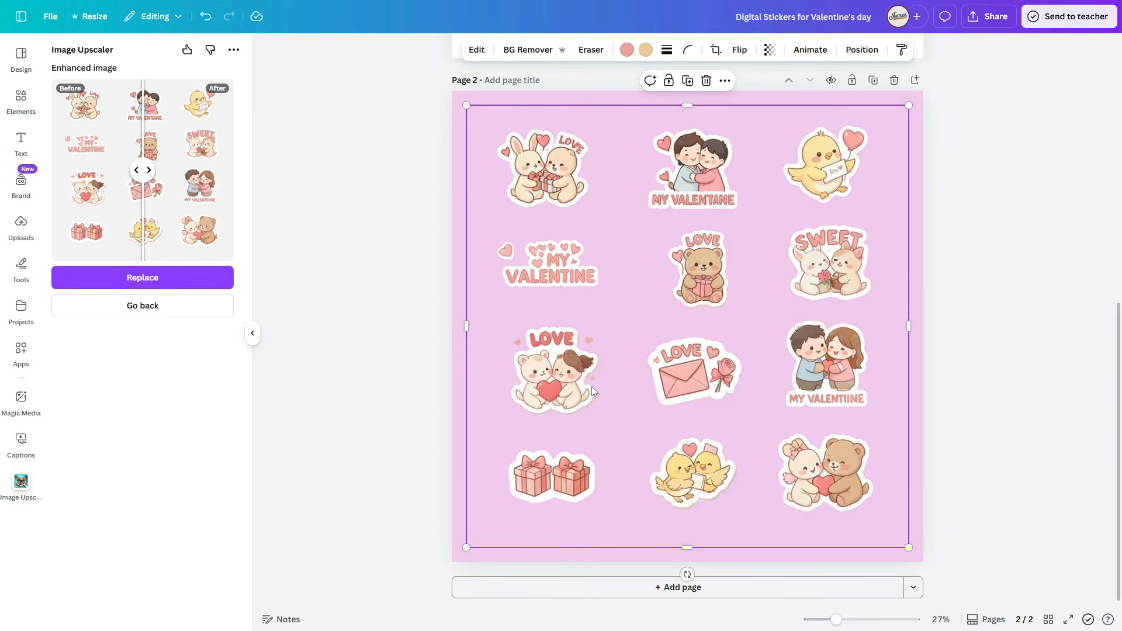
click(145, 276)
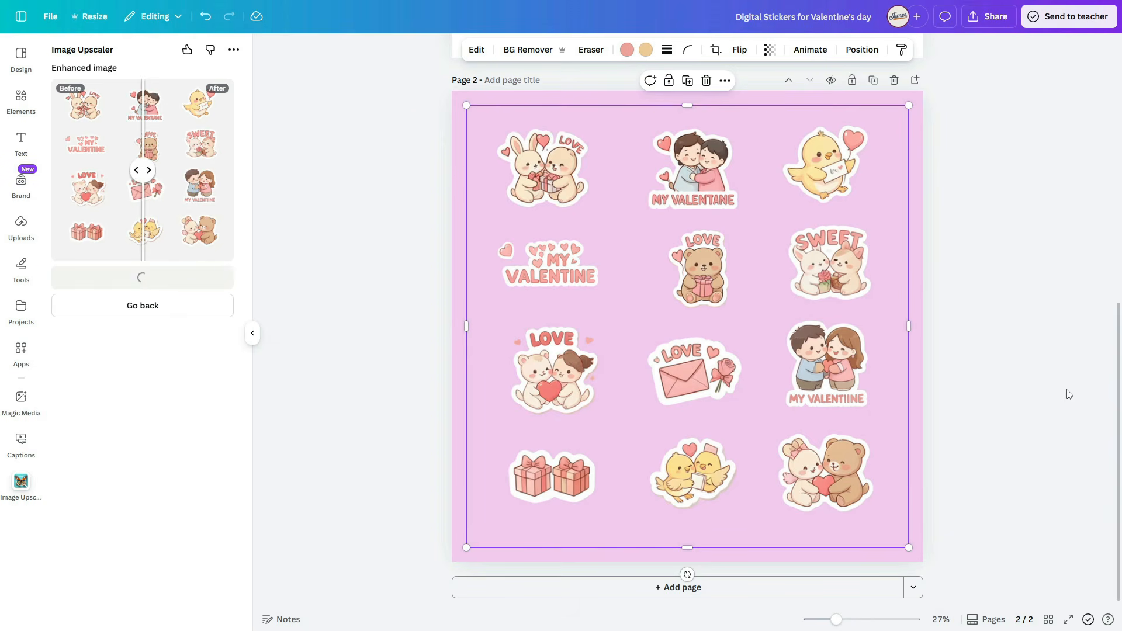
drag(700, 368, 609, 273)
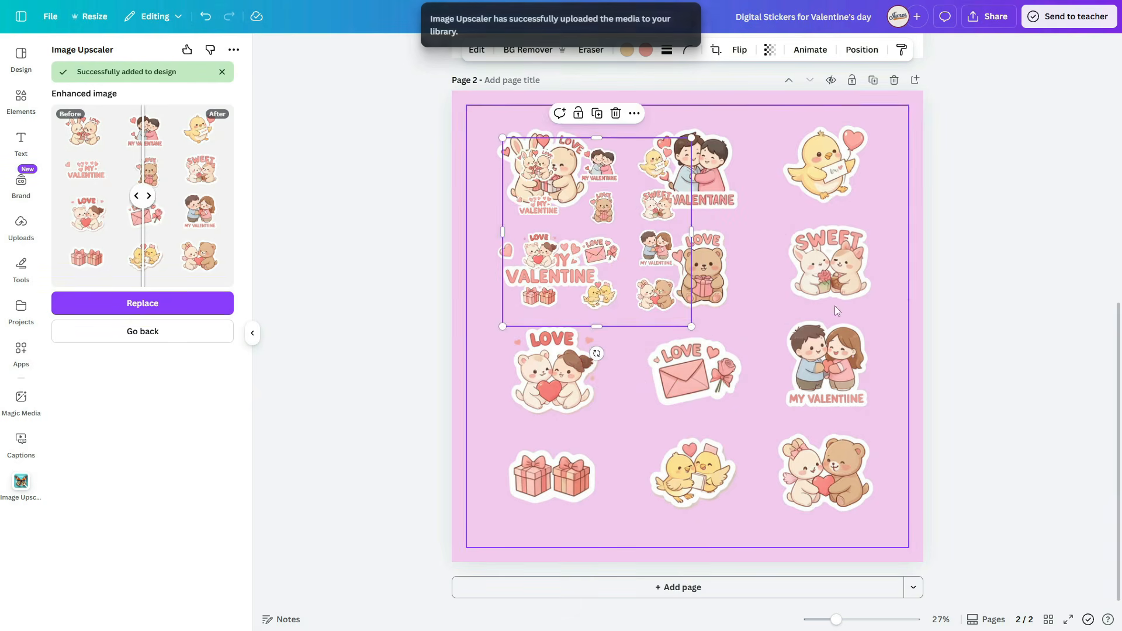
Delete the original sticker sheet from page 2, move the upscaled sheet to the upper-left corner, and enlarge it to nearly fill the page.
click(835, 289)
key(Delete)
drag(524, 215, 492, 183)
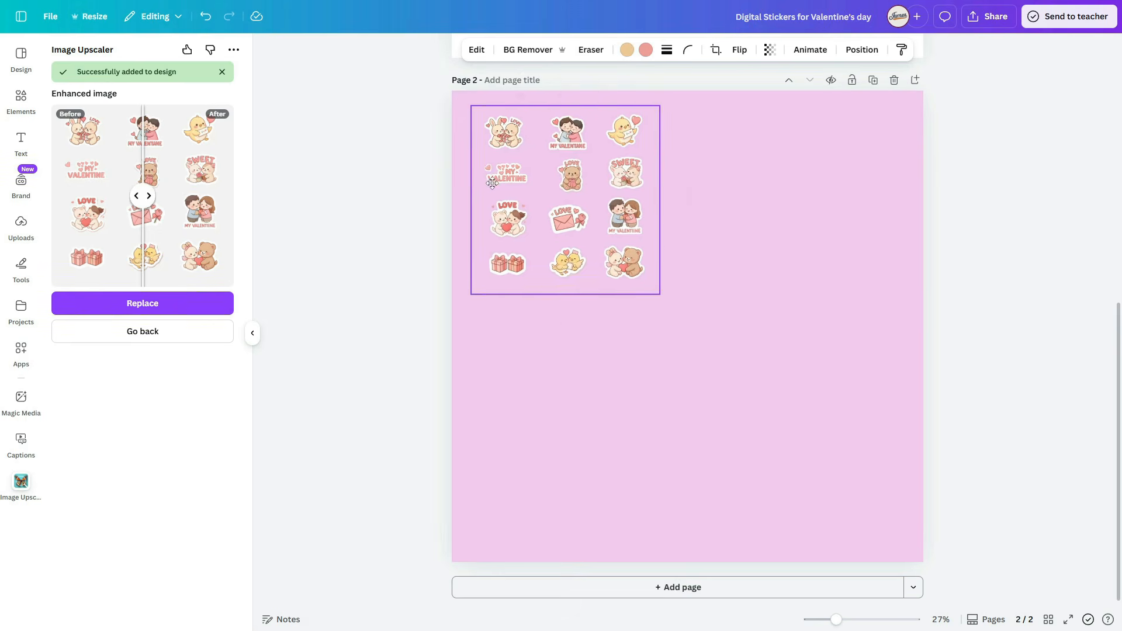
drag(661, 295, 903, 577)
click(1020, 471)
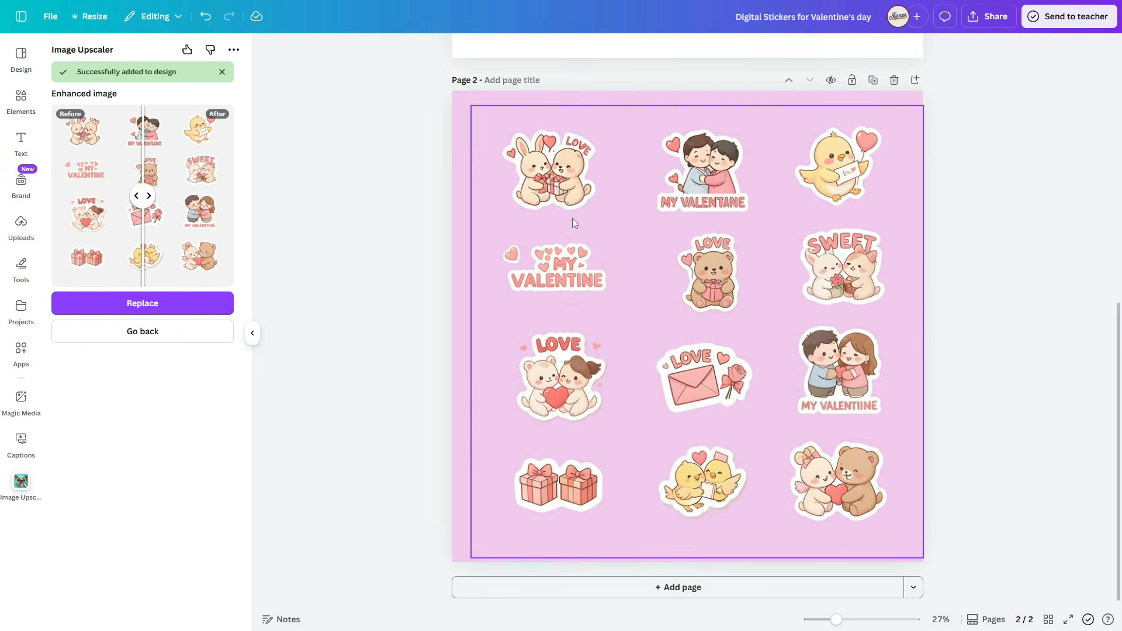
Inspect the upscaled stickers up close, row by row, for outline and detail quality.
scroll(573, 214, up, 10)
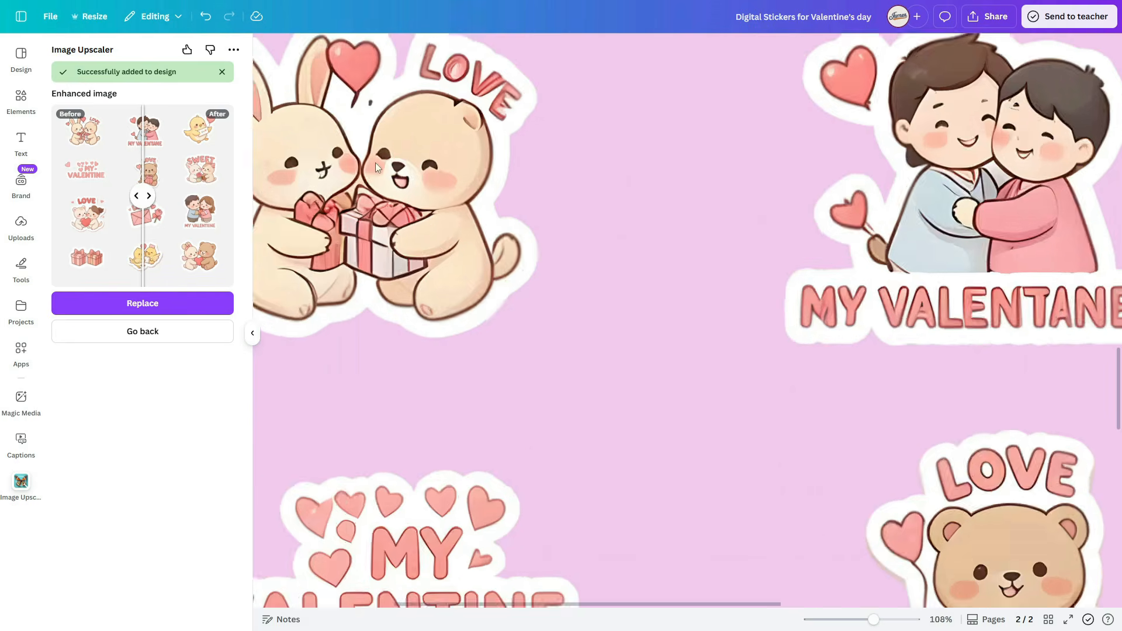
scroll(521, 209, down, 5)
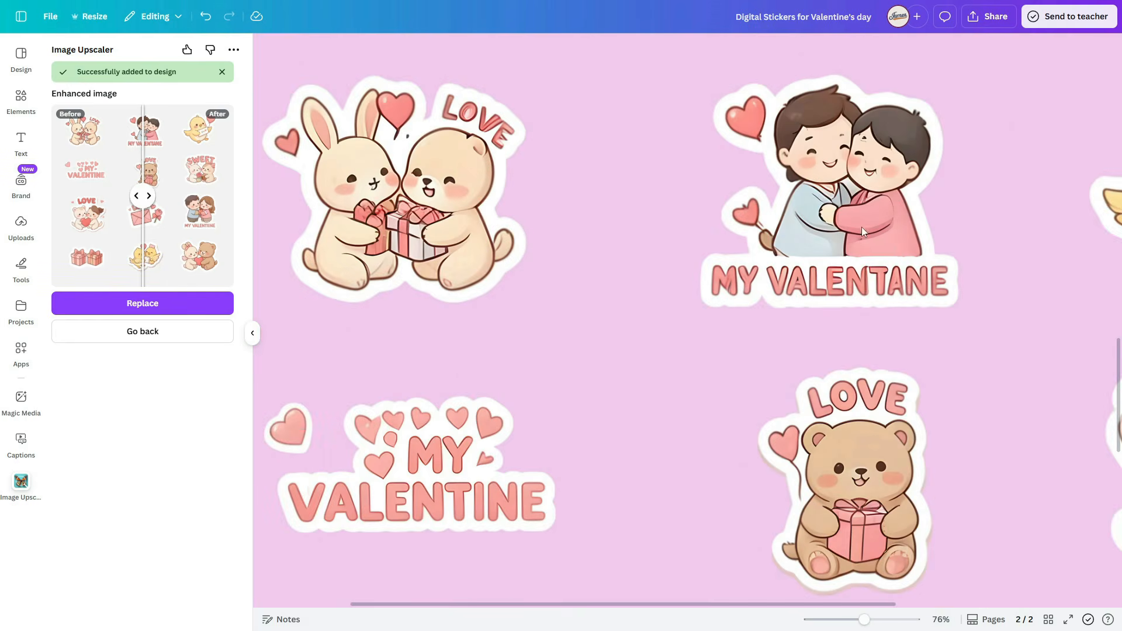
scroll(427, 426, down, 8)
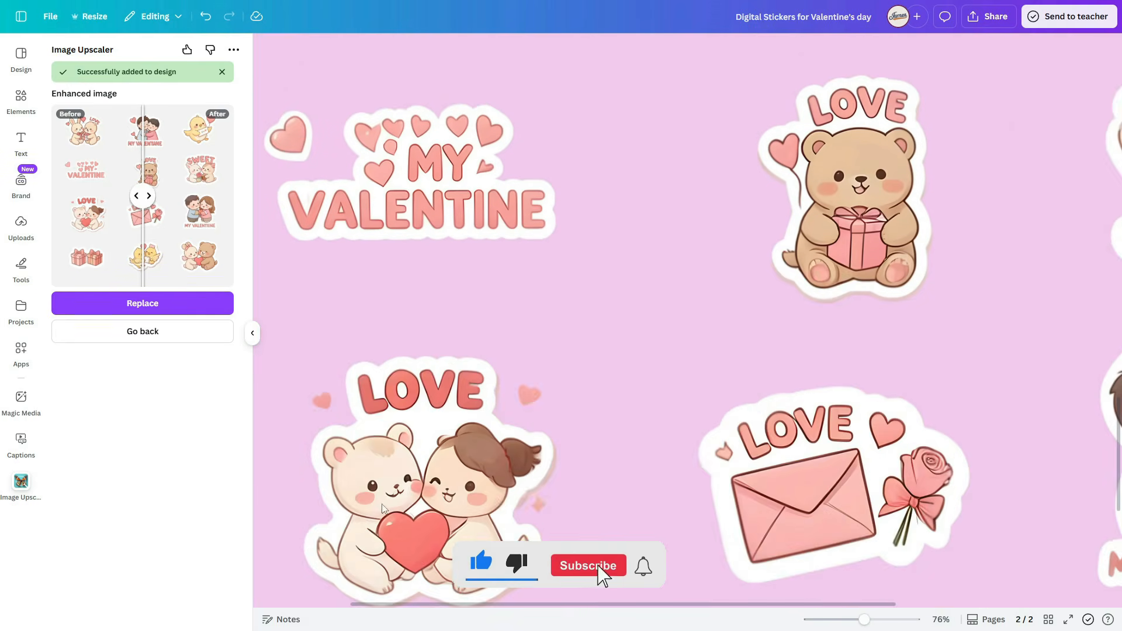
scroll(442, 389, down, 5)
Copy the upscaled sticker sheet and create a new custom-size design of 800 × 800 px.
click(803, 384)
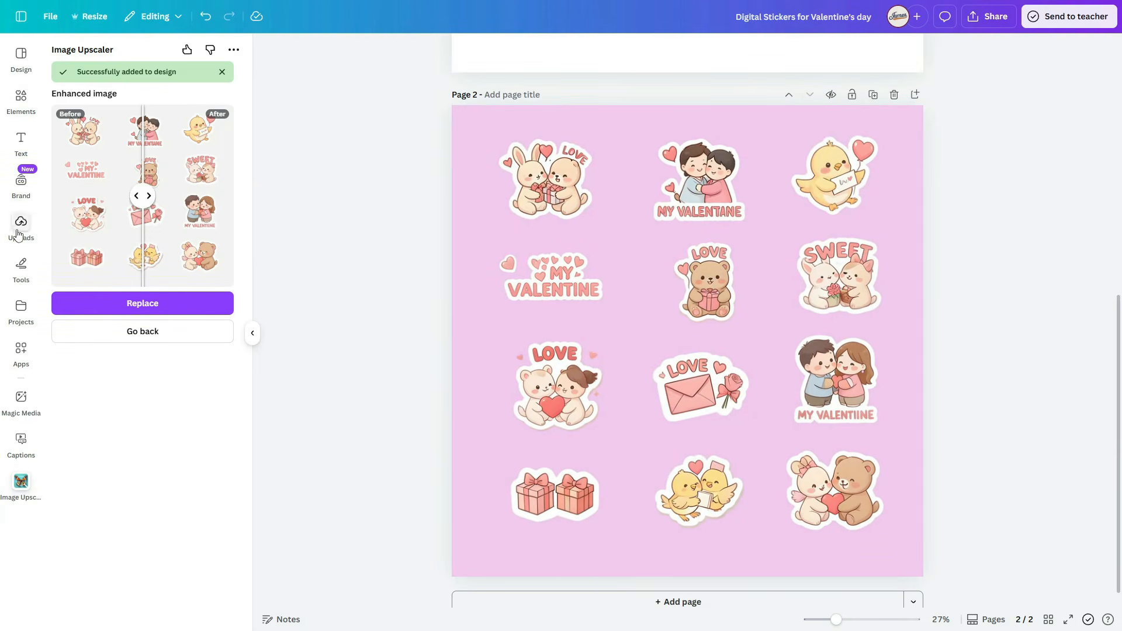
click(52, 17)
click(98, 110)
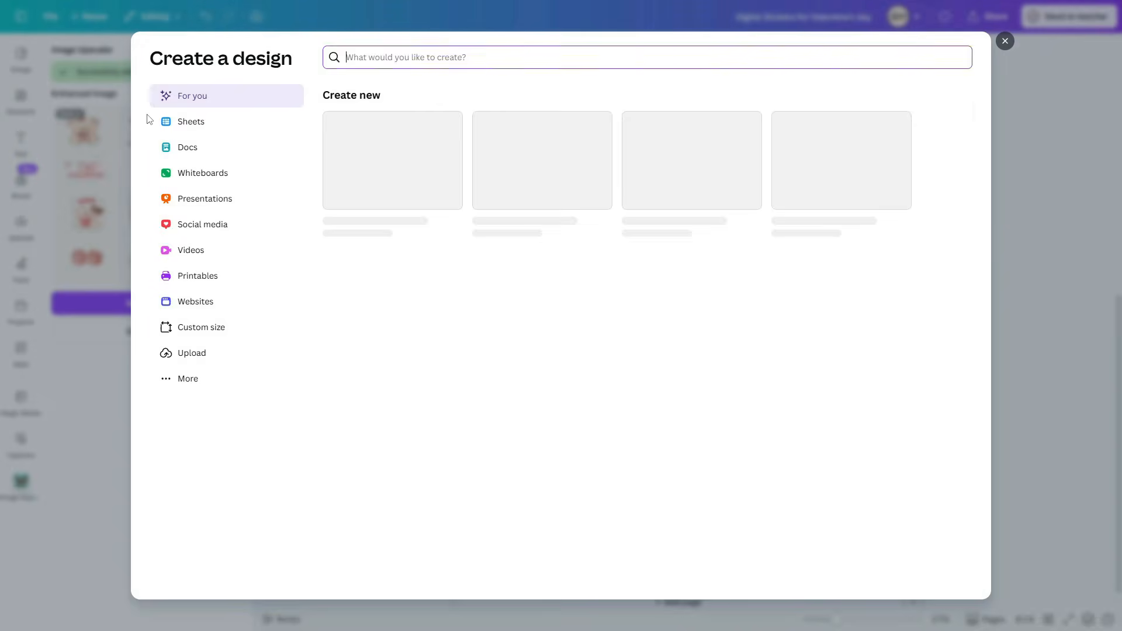
click(201, 327)
click(538, 115)
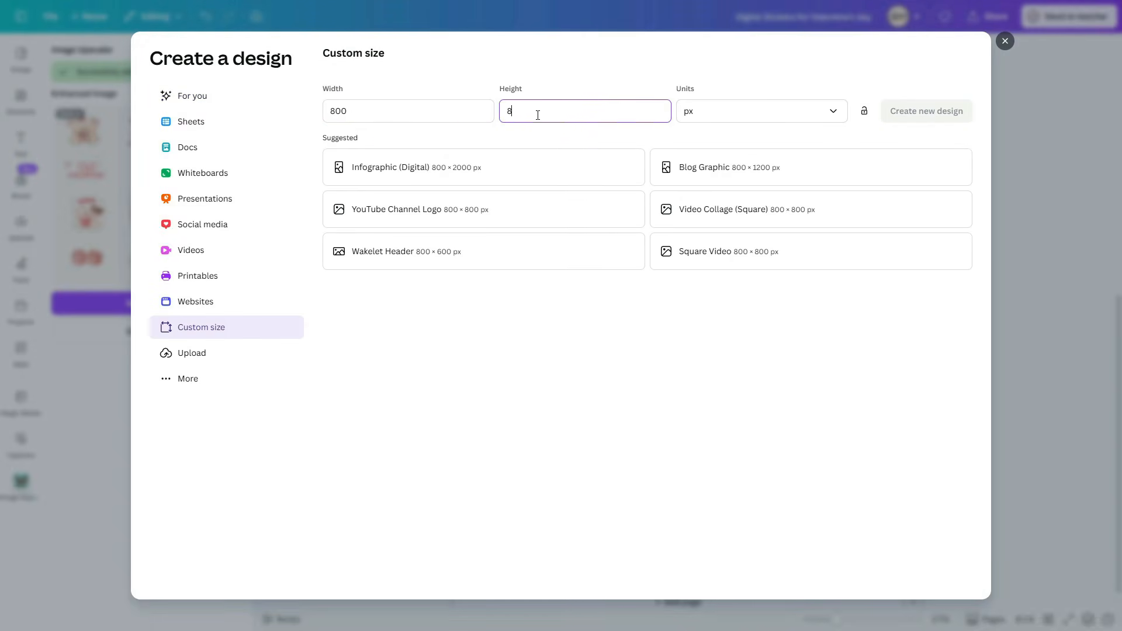
click(926, 111)
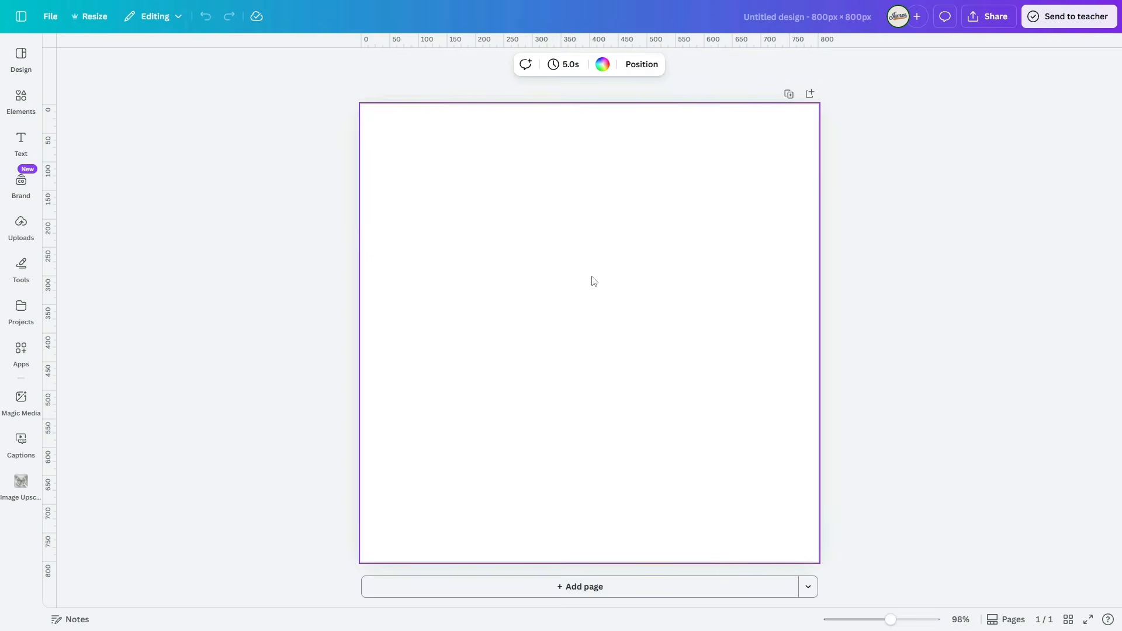
Paste the sticker sheet onto the blank page and shift it slightly right and down.
key(ctrl+v)
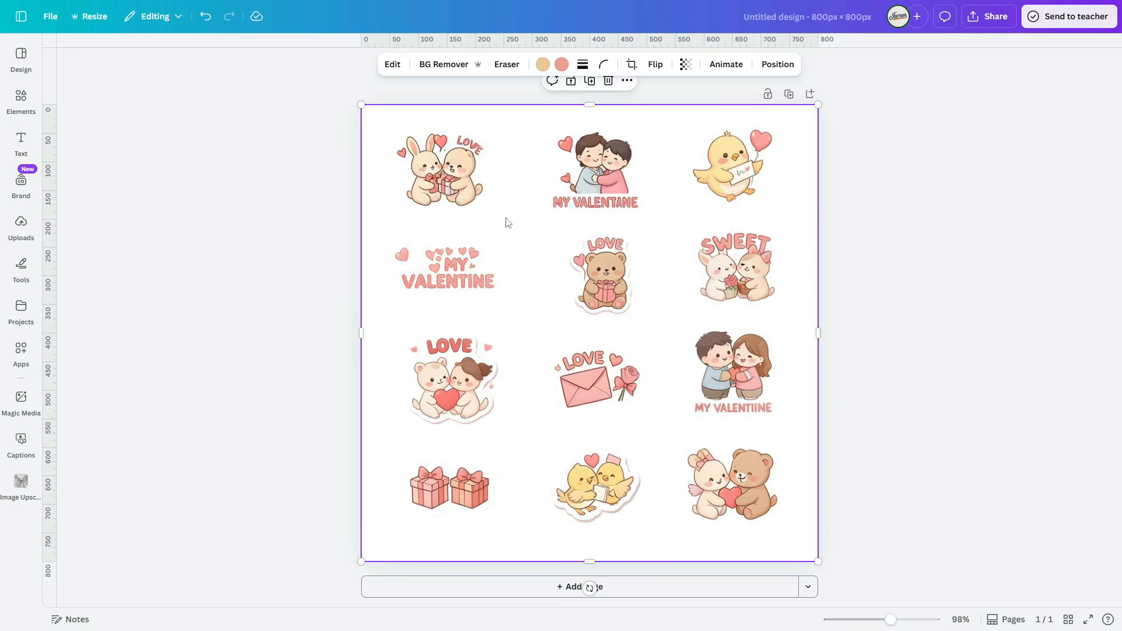
drag(505, 218, 556, 229)
click(390, 154)
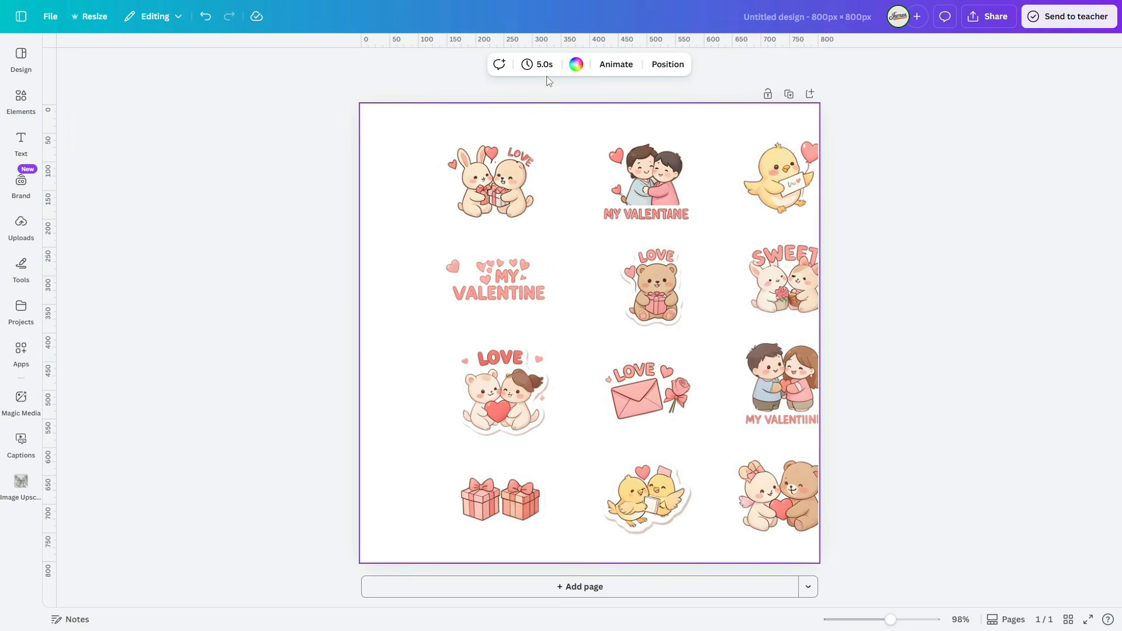
Set the page background to the custom light purple #E7B7F4.
click(575, 66)
click(147, 368)
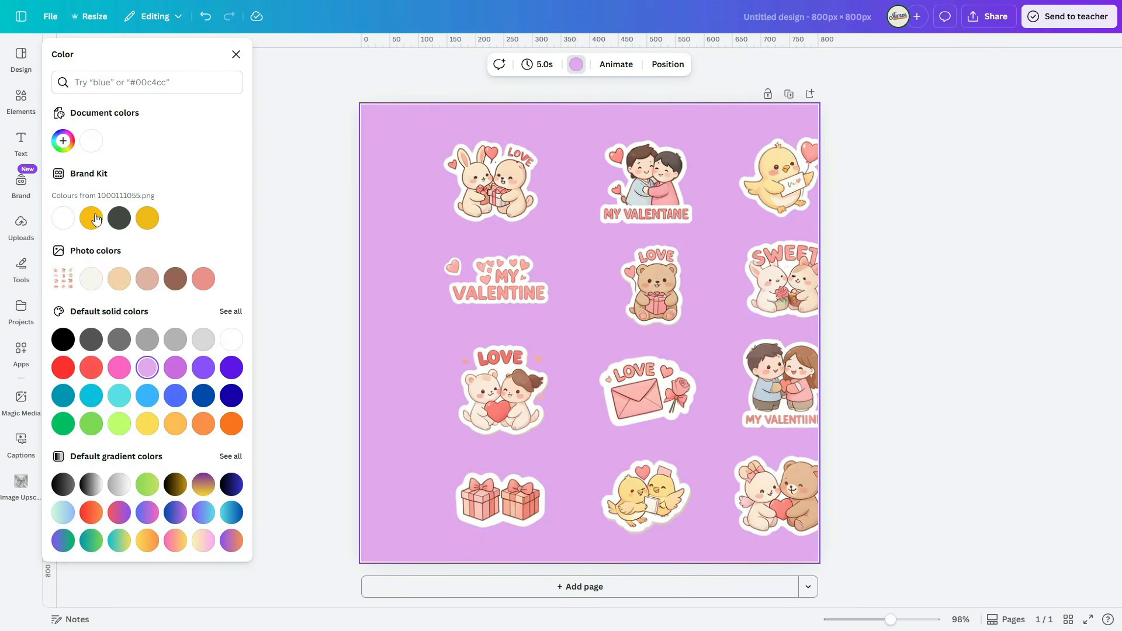
click(61, 140)
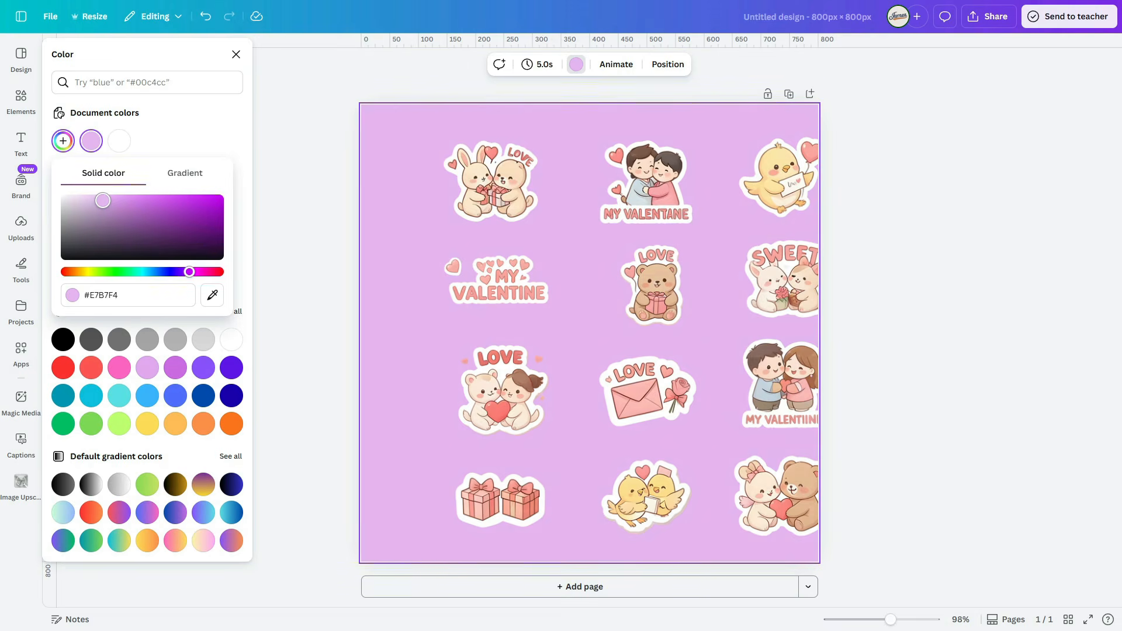
click(940, 343)
Crop a copy of the sticker sheet to the bunny-and-bear sticker and move the full sheet aside.
drag(629, 306, 711, 290)
click(481, 250)
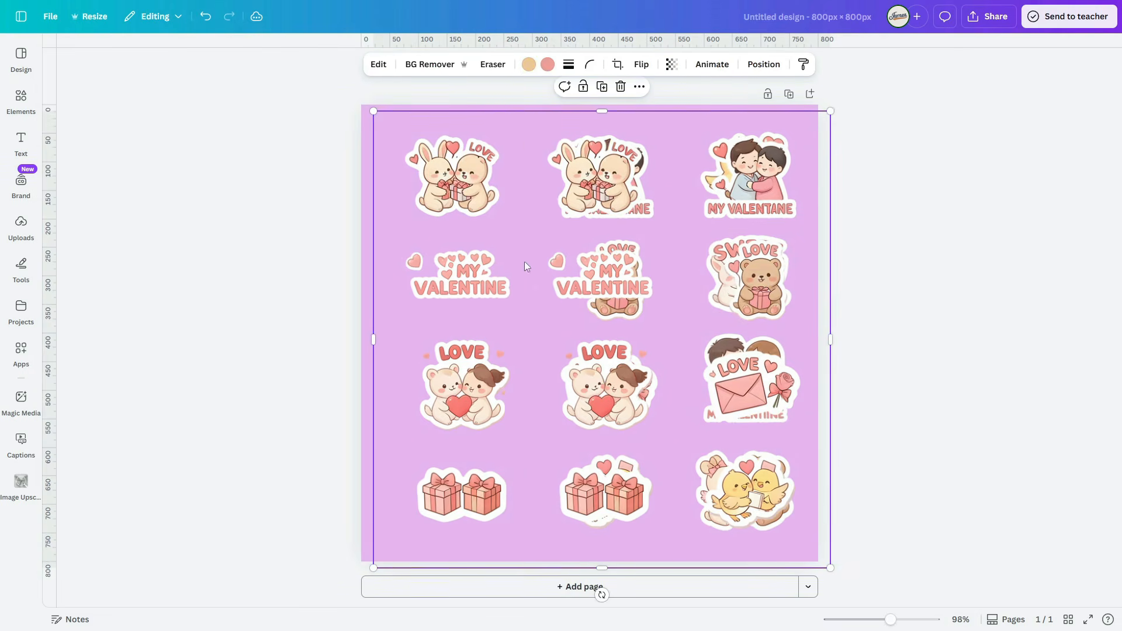
drag(823, 335, 517, 338)
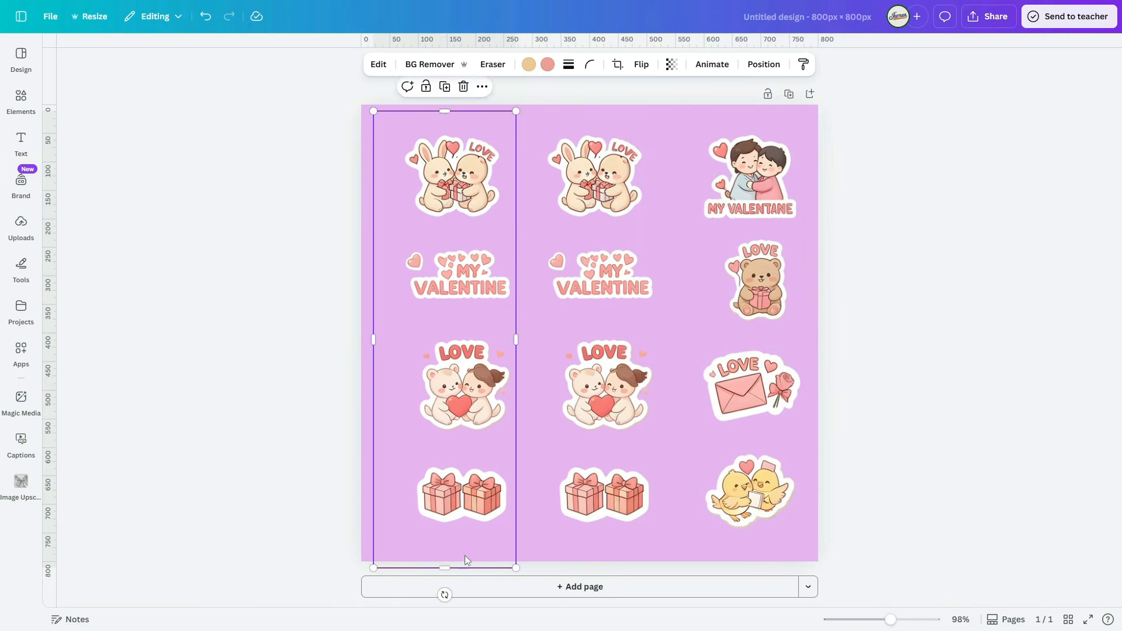
drag(445, 567, 466, 230)
drag(627, 306, 677, 351)
click(479, 196)
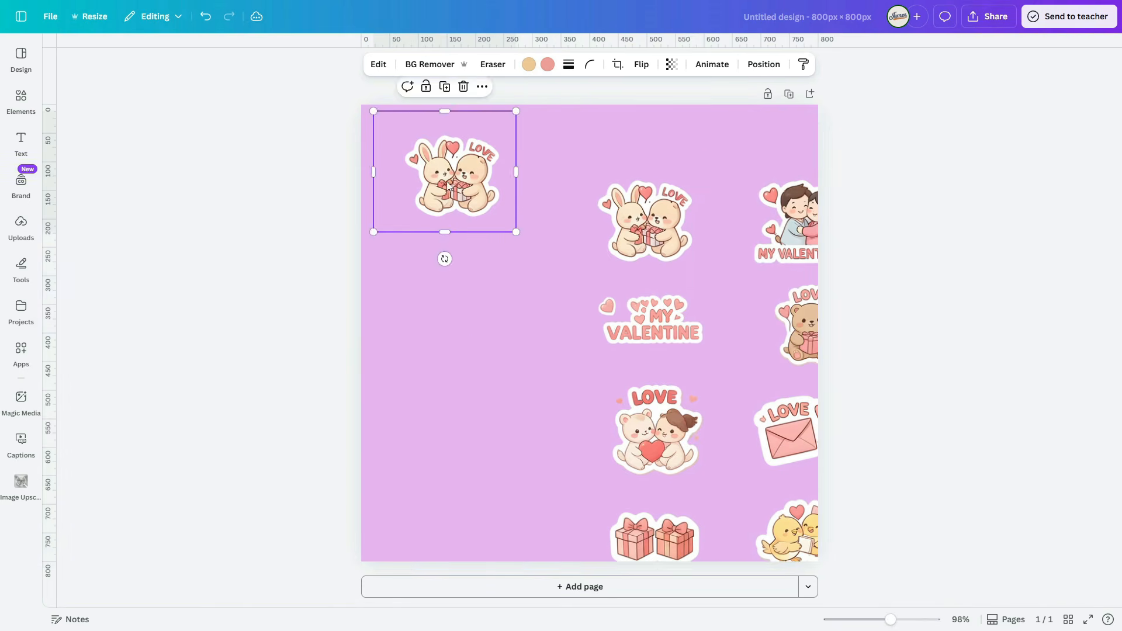
Enlarge the cropped bunny-and-bear sticker to fill page 1, and duplicate the page to keep the full sheet on page 2.
drag(515, 232, 931, 584)
drag(525, 368, 439, 326)
scroll(515, 272, down, 4)
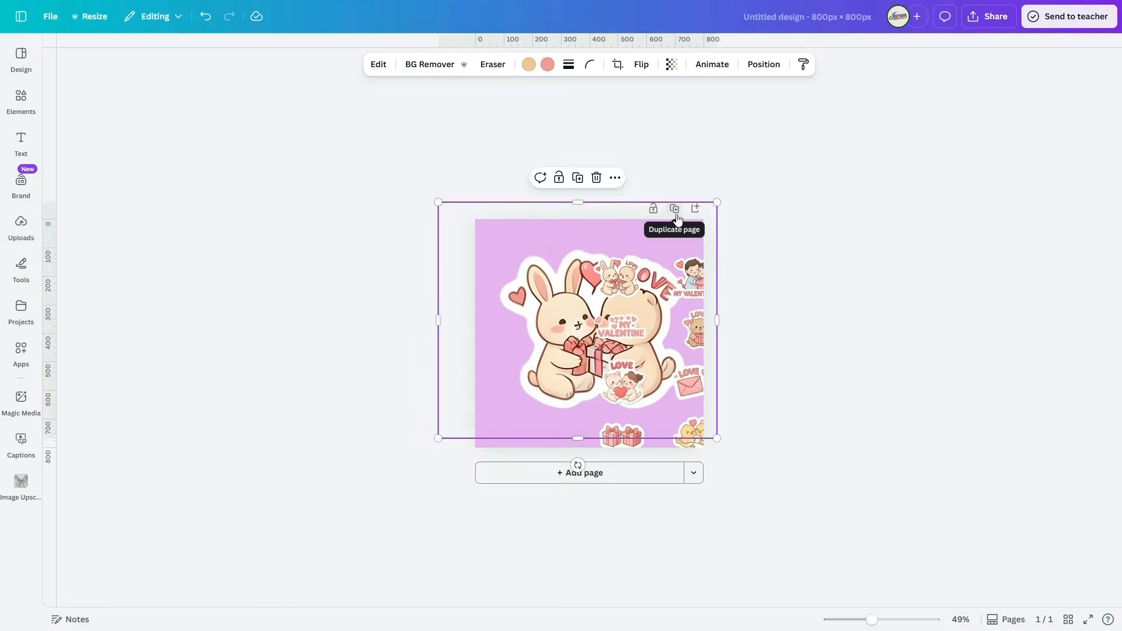
click(675, 211)
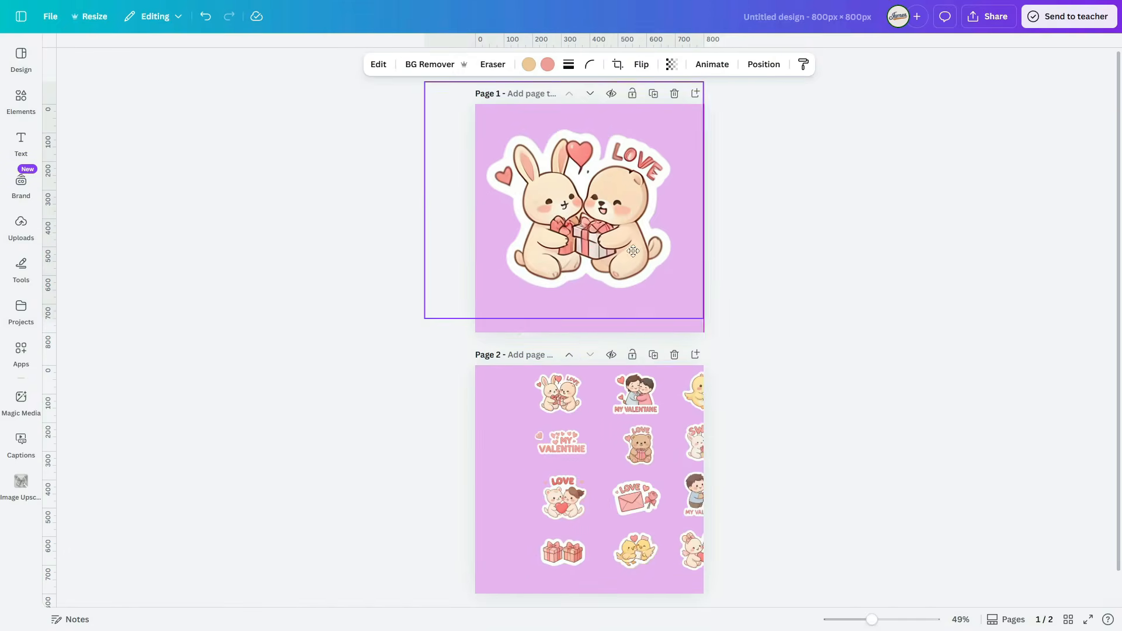
drag(704, 318, 726, 338)
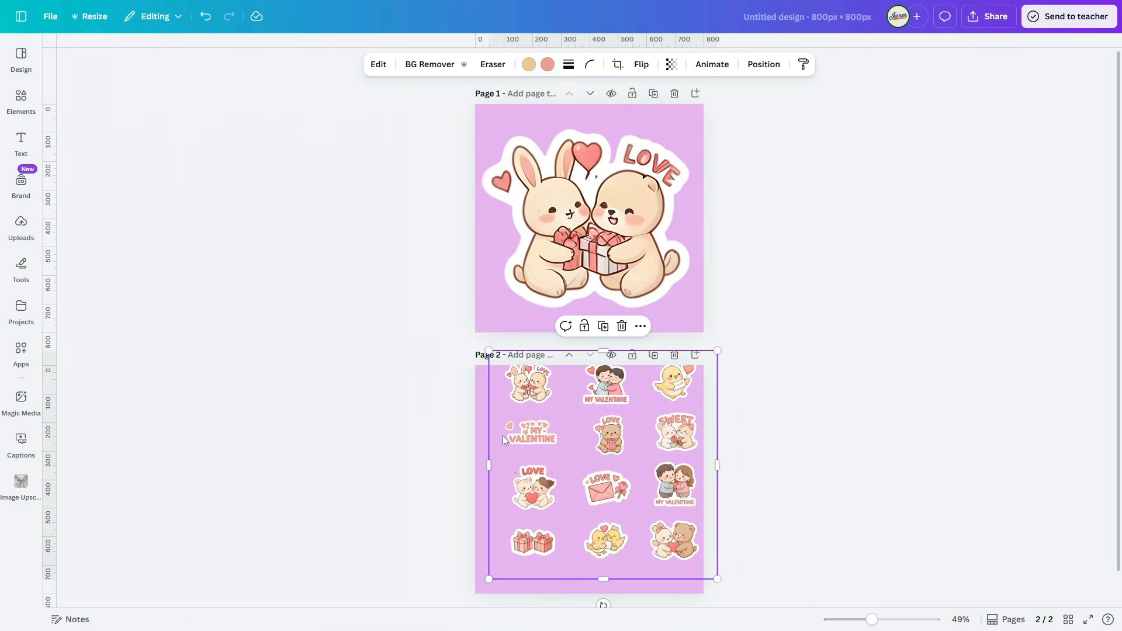
Isolate the hugging-couple sticker on page 2, enlarge it to fill the page, and add pages for the remaining stickers.
click(695, 357)
scroll(654, 368, up, 3)
key(ctrl+z)
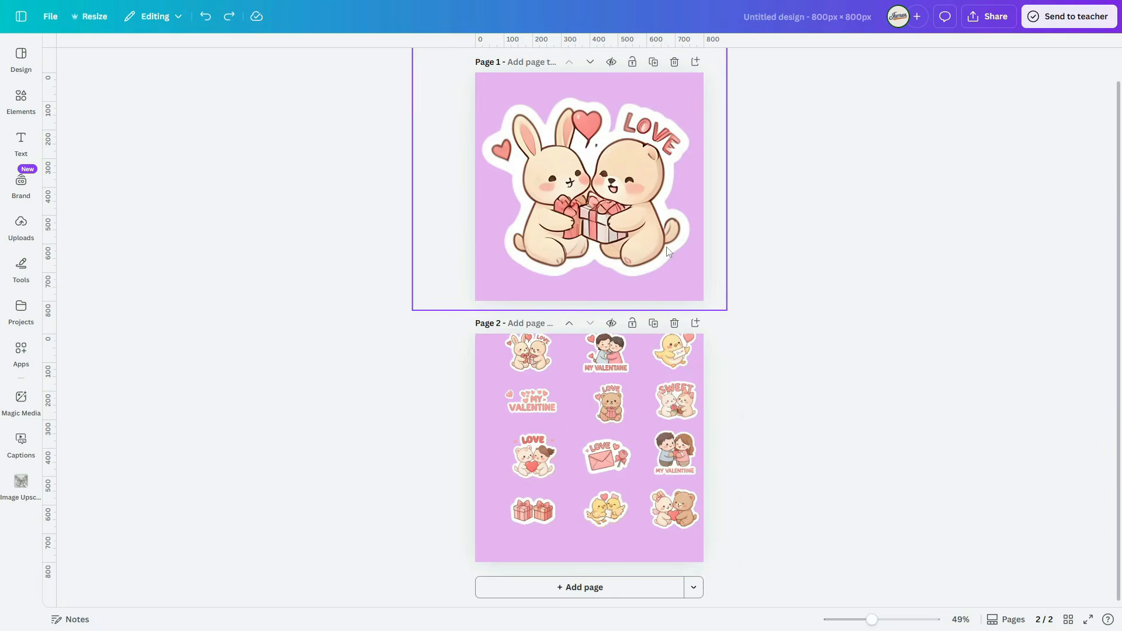
key(ctrl+y)
drag(586, 265, 576, 288)
drag(475, 312, 566, 311)
drag(635, 425, 637, 279)
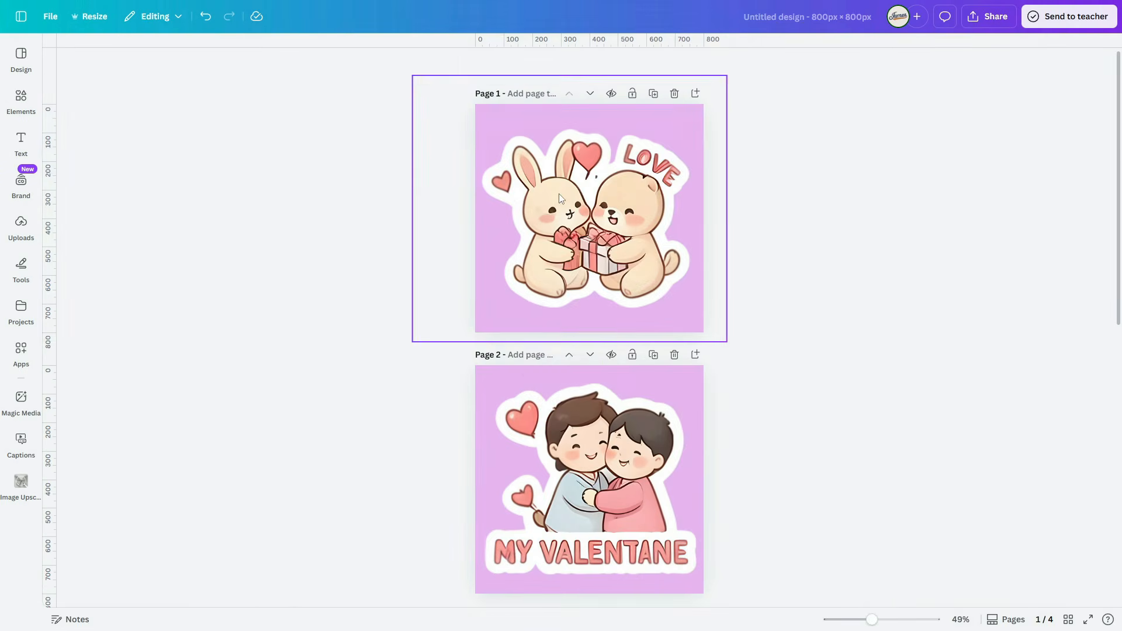
Remove the purple background from page 1 and center the bunny-and-bear sticker on the page again.
click(559, 195)
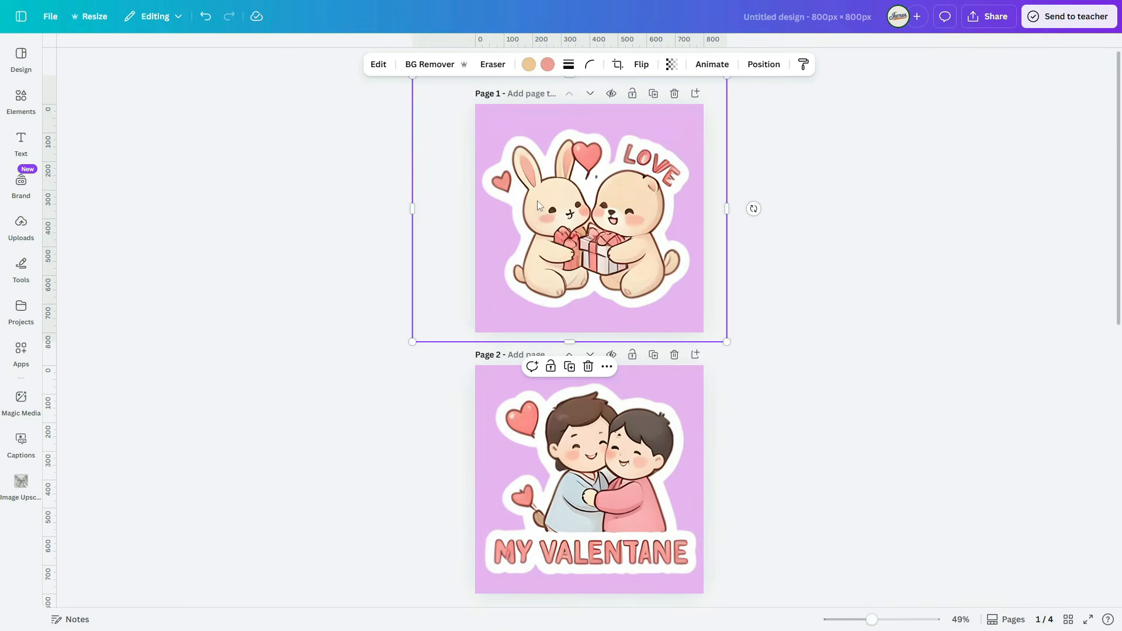
drag(538, 201, 661, 201)
click(614, 238)
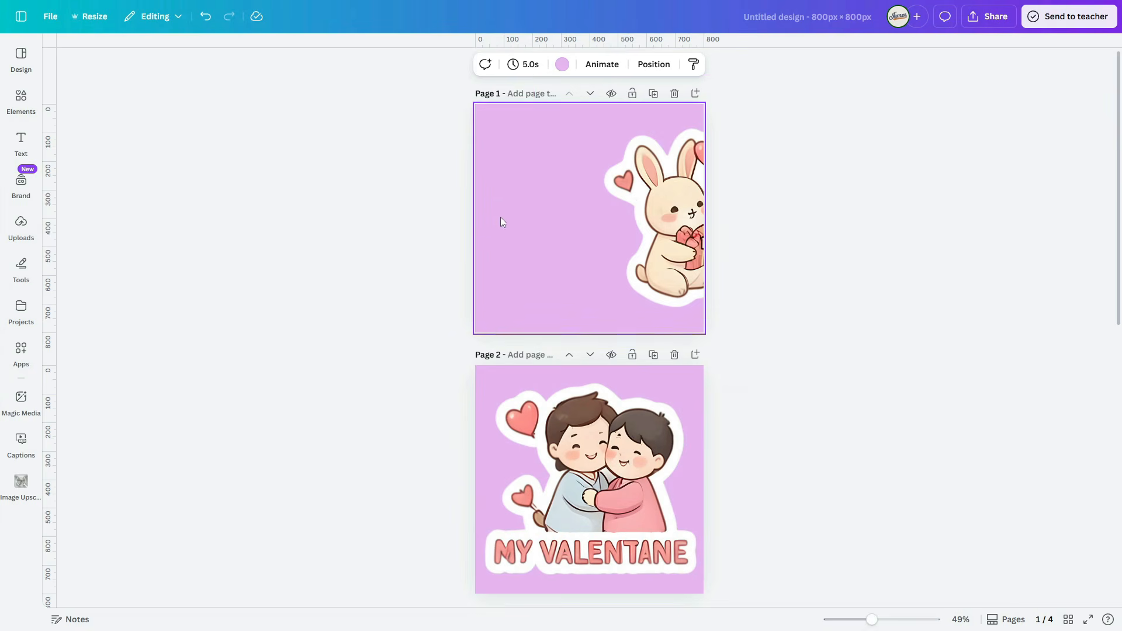
key(Delete)
drag(653, 220, 539, 219)
Review the PNG download settings for the individual sticker pages, and return to the "Digital Stickers for Valentine's day" design.
click(988, 17)
click(909, 258)
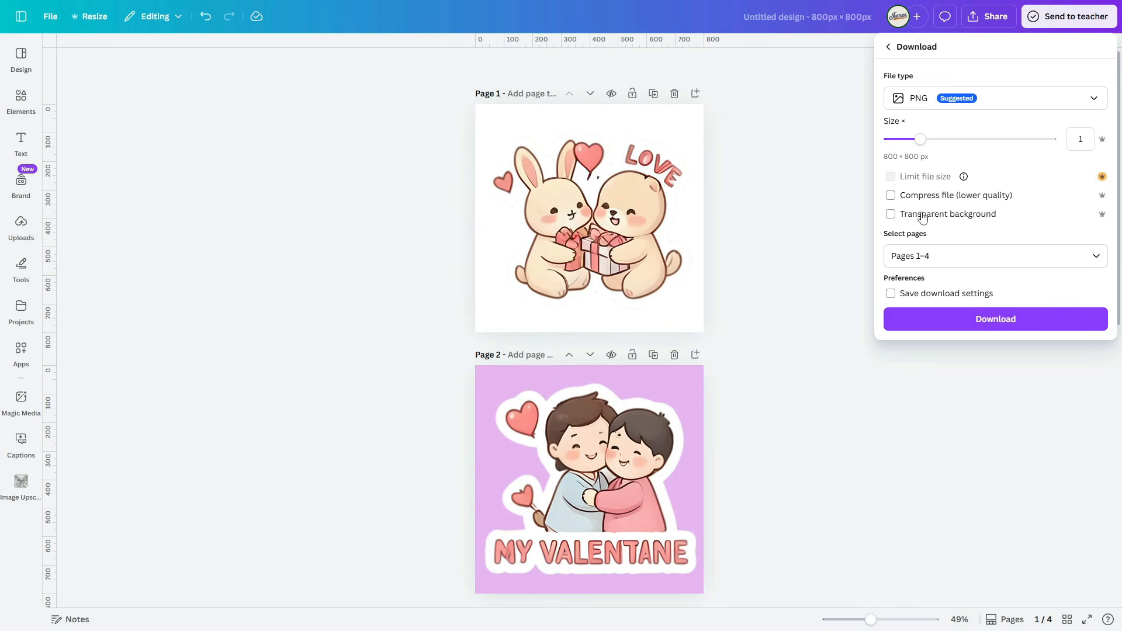
click(760, 310)
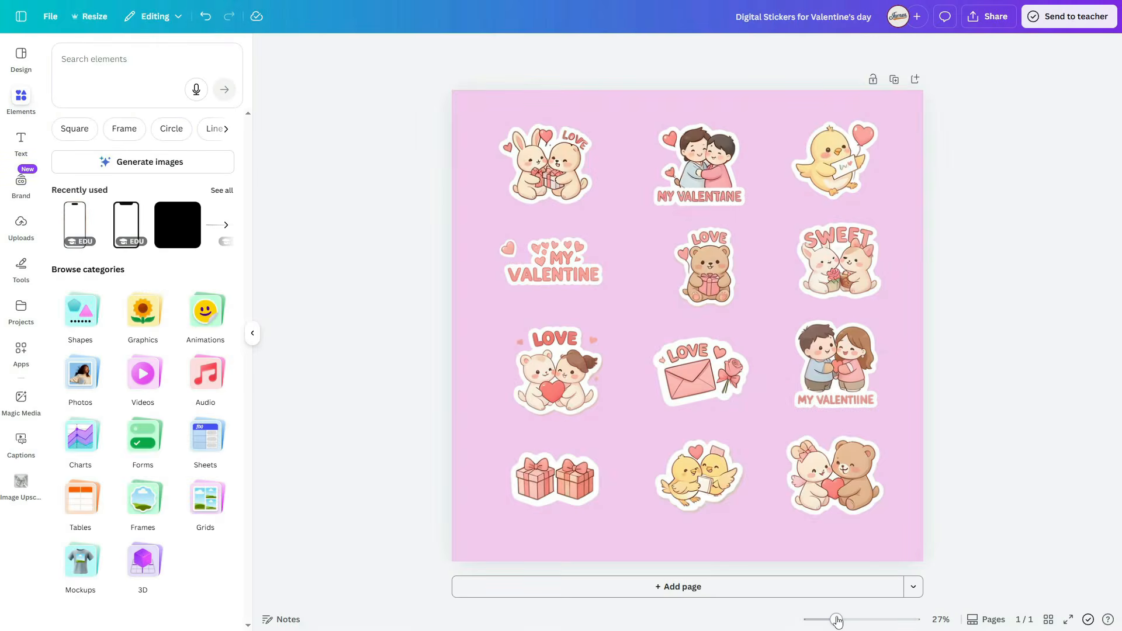
click(838, 619)
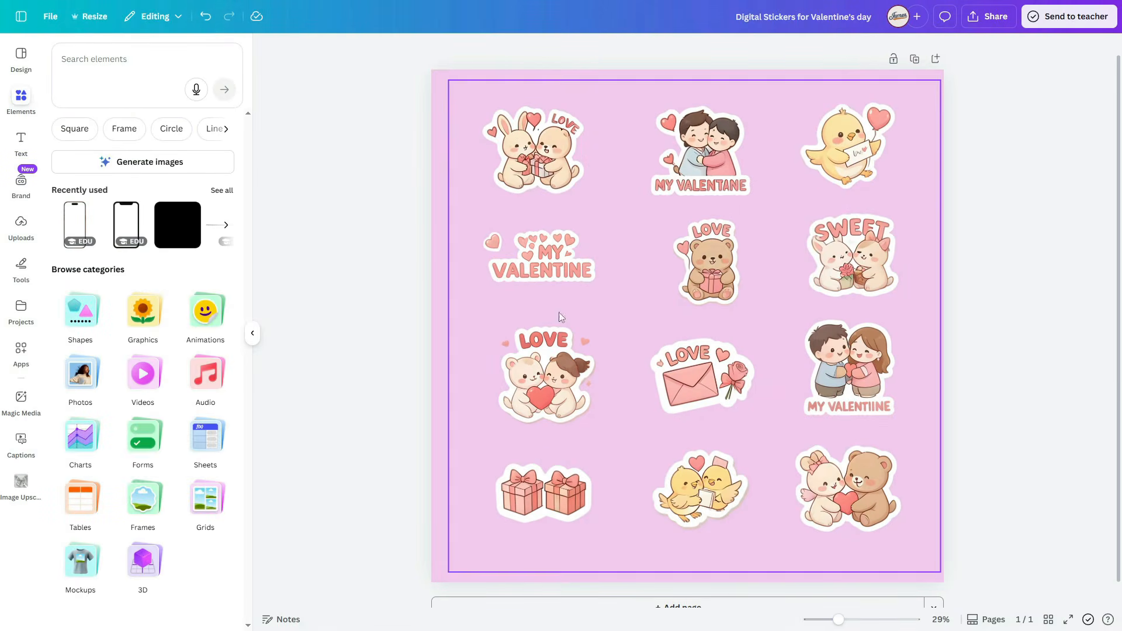